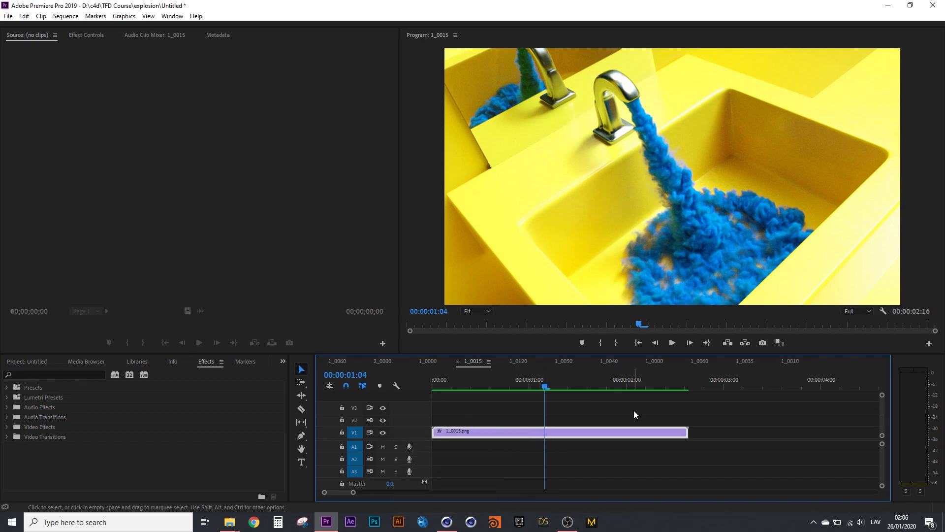
Bring Cinema 4D forward, select Null.1, then check the sink folder's Sink_Model file and hide Explorer.
left_click(445, 526)
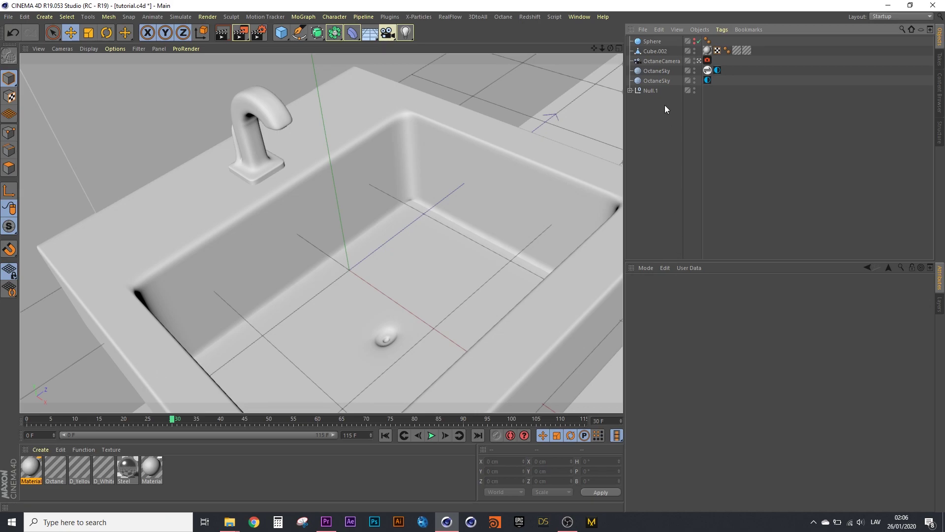
left_click(651, 90)
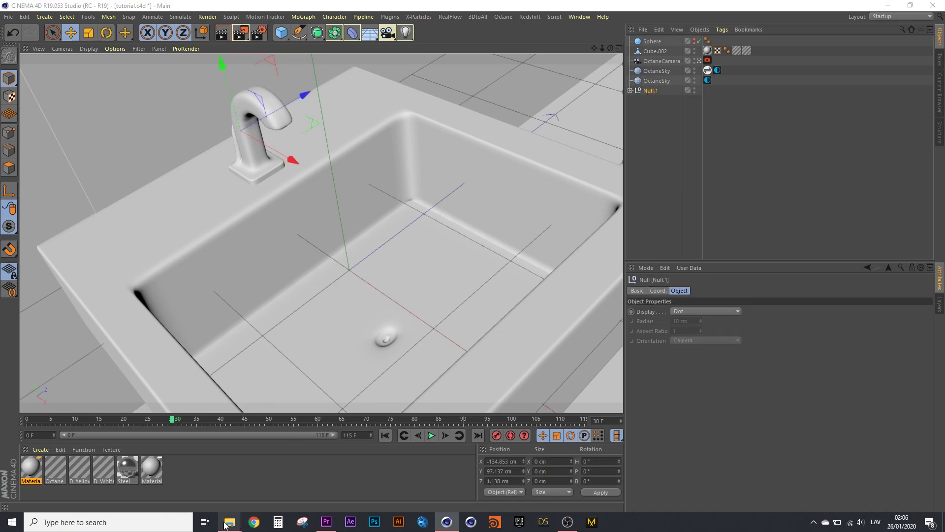
mouse_move(229, 522)
left_click(251, 480)
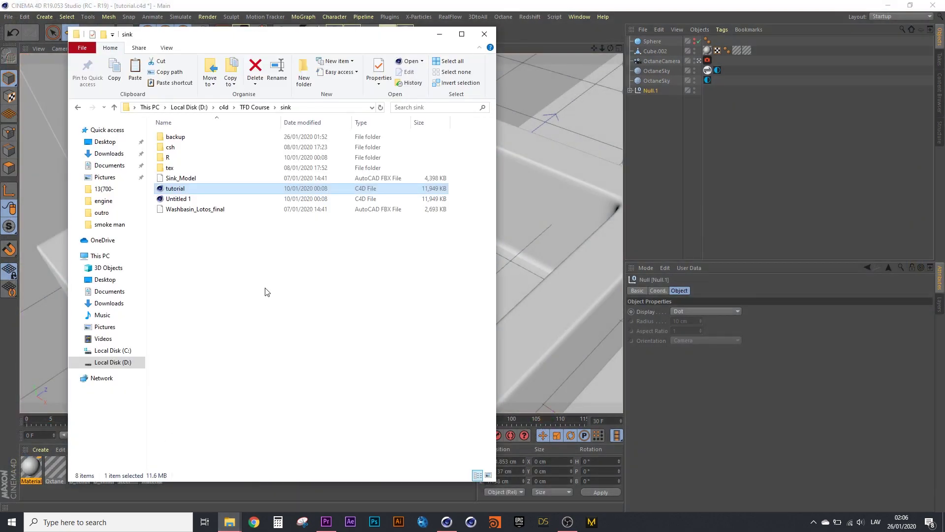
left_click(170, 182)
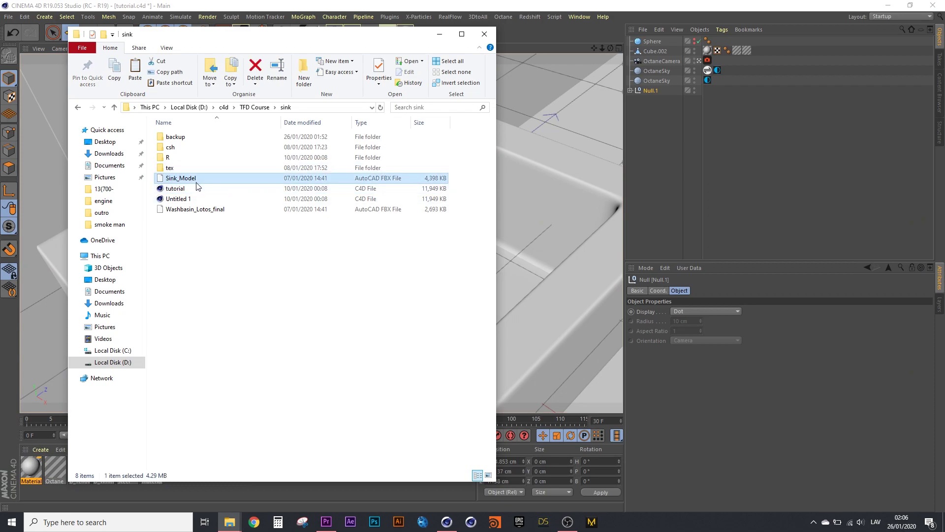
left_click(433, 35)
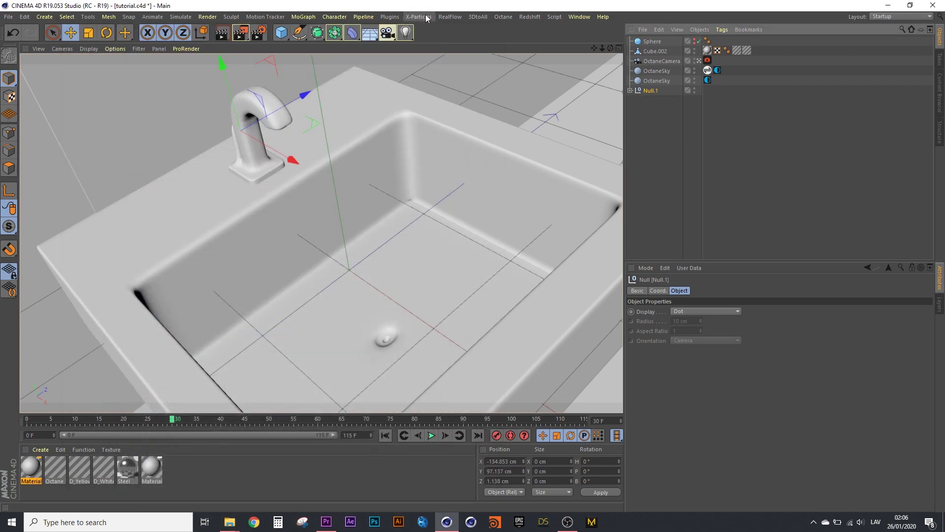
Add a TurbulenceFD Container from the Plugins menu and switch to the four-viewport layout.
left_click(390, 16)
mouse_move(429, 124)
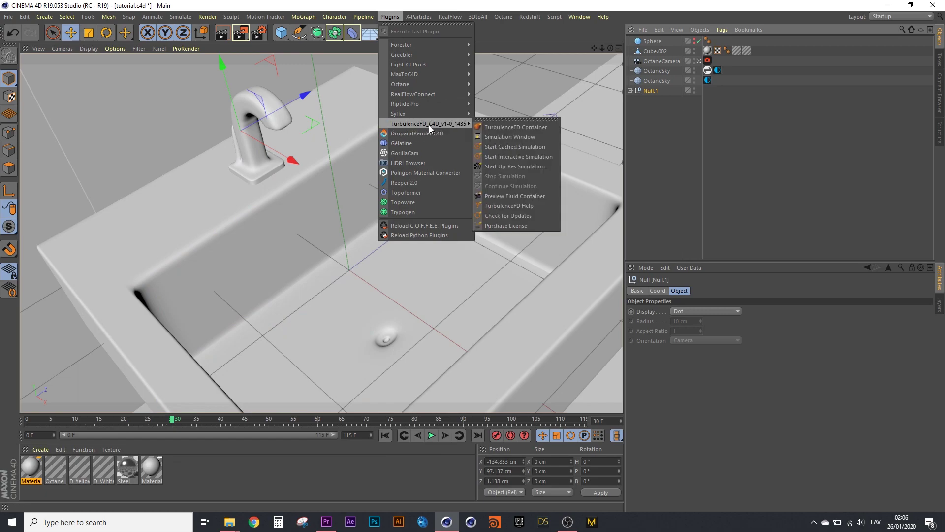
left_click(497, 126)
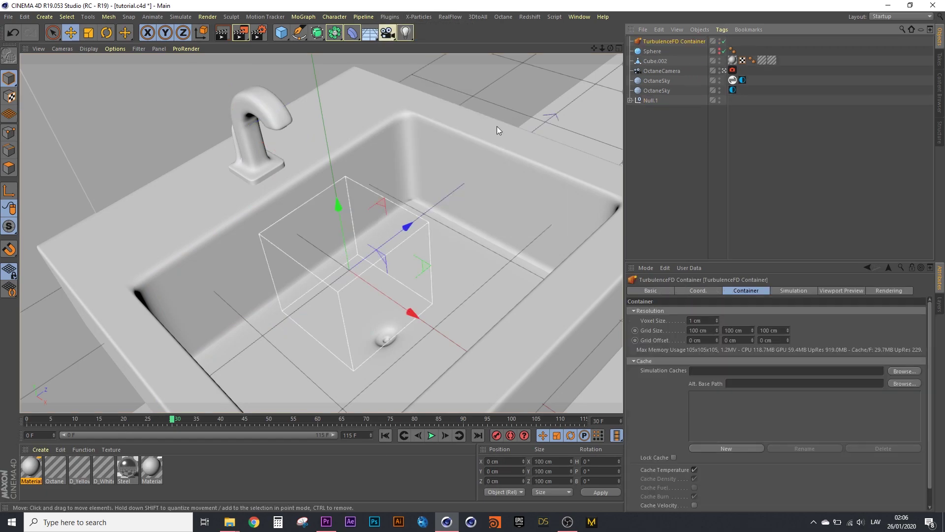
left_click(617, 50)
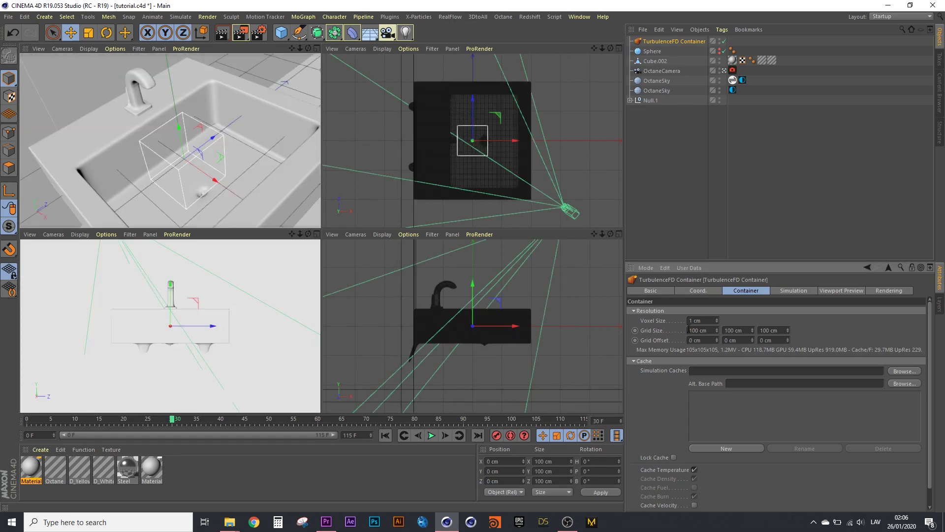
Set the container's Grid Size to 200 × 200 × 200 cm.
left_click(690, 330)
type("200")
key("Return")
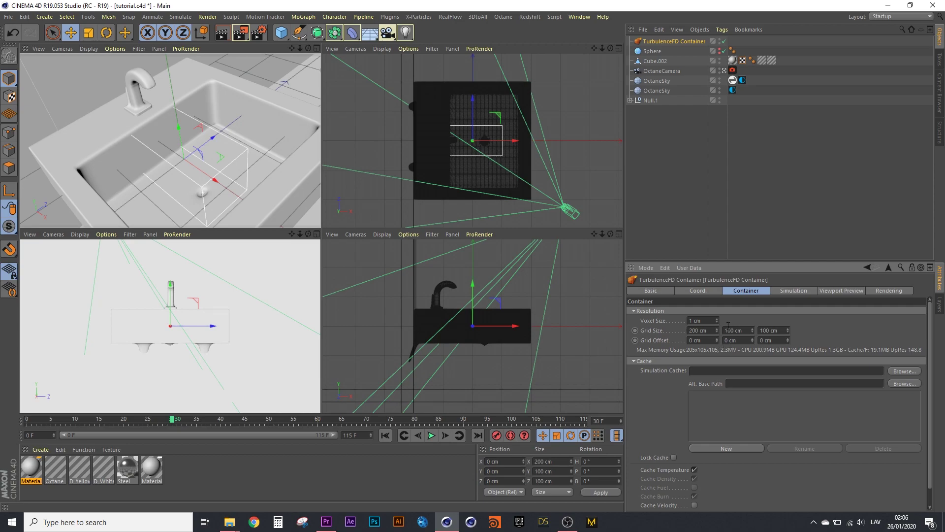
left_click(735, 330)
type("200")
key("Return")
key("Return")
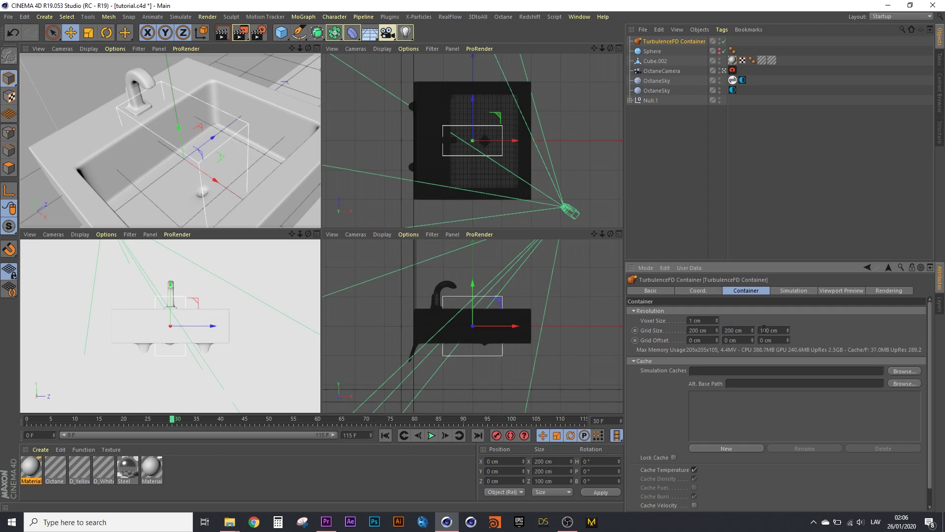
left_click(764, 330)
type("200")
key("Return")
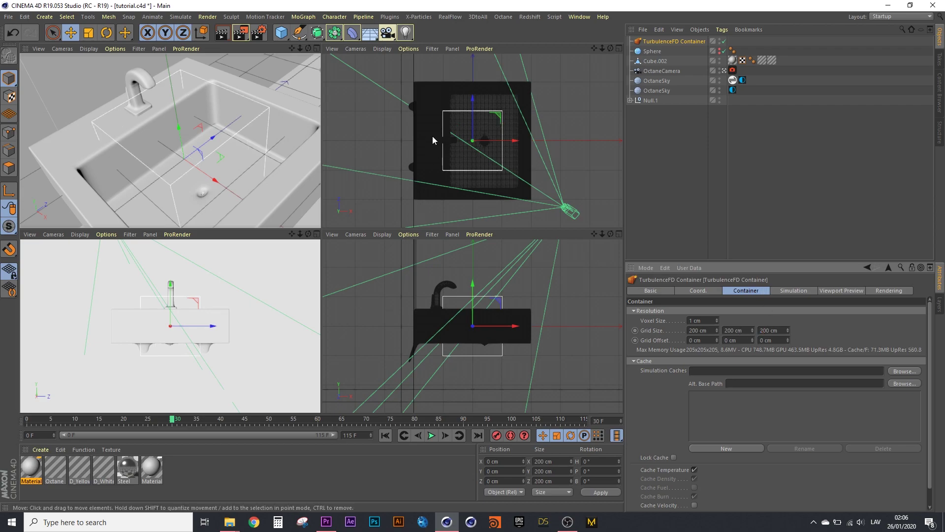
Slide the container right along X and widen its grid X size to 250 cm.
left_click_drag(517, 141, 527, 143)
left_click(691, 330)
type("300")
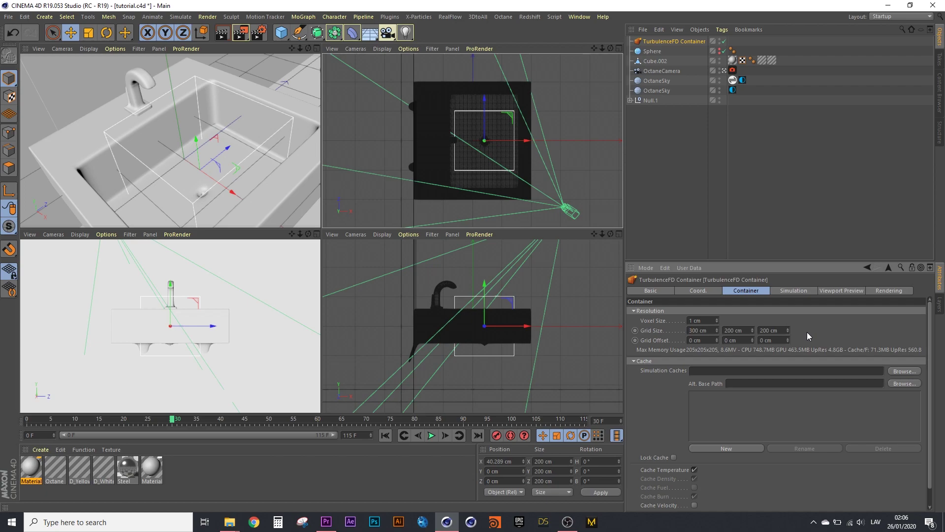
key("Return")
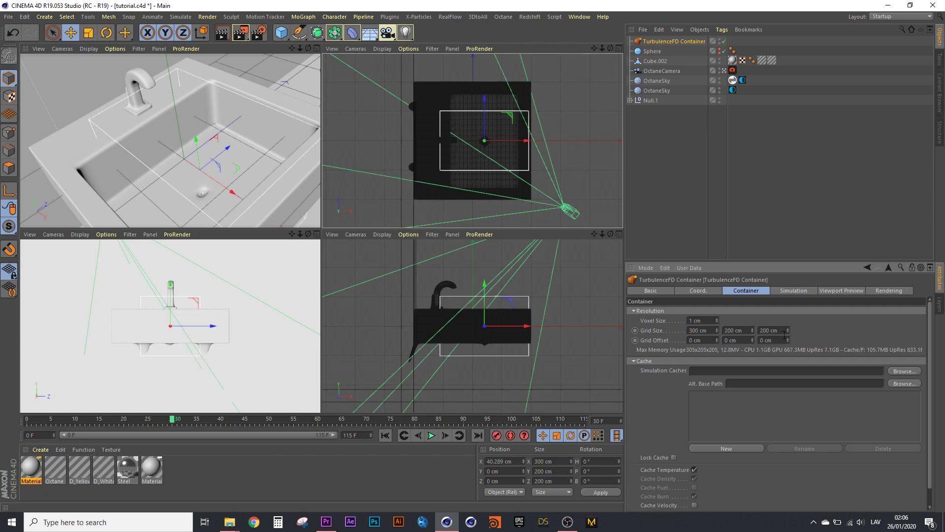
left_click_drag(689, 331, 695, 330)
type("25")
key("Return")
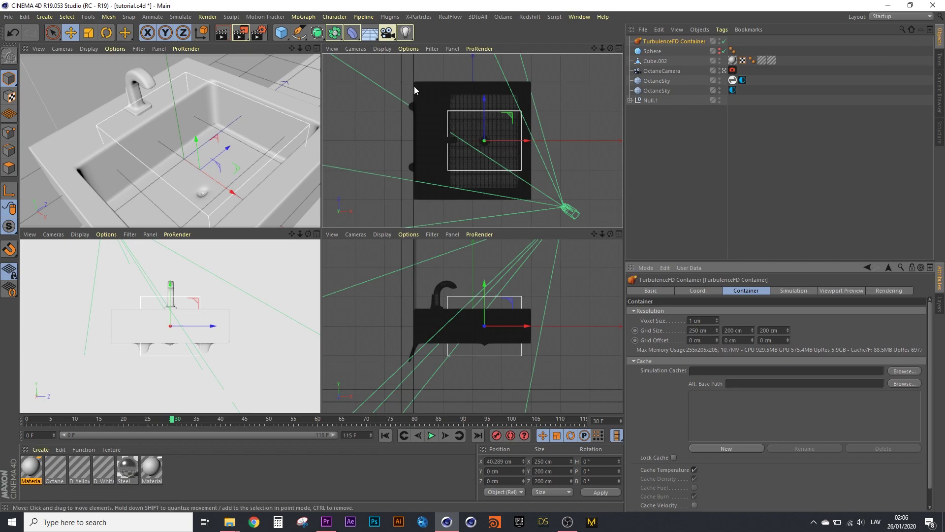
scroll(227, 59, "up", 5)
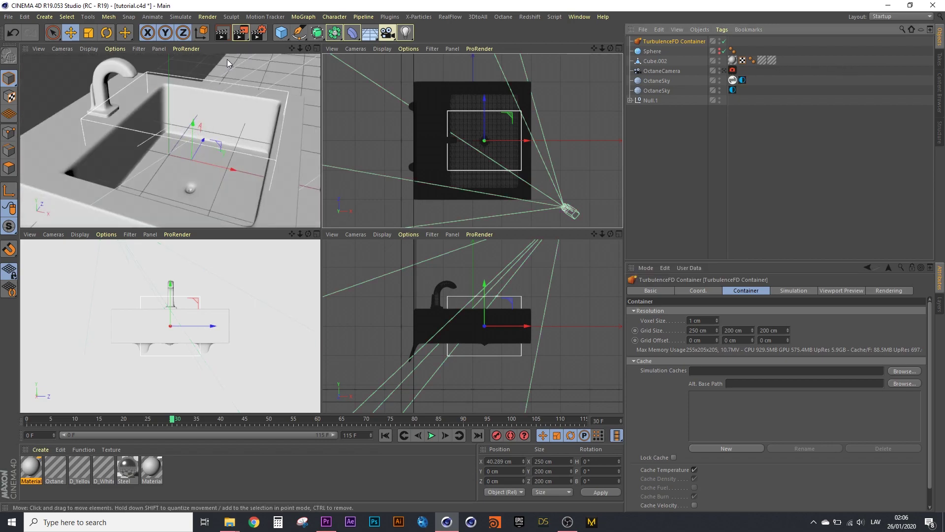
Set the grid X size to 230 cm and raise the container slightly along Y.
left_click(695, 330)
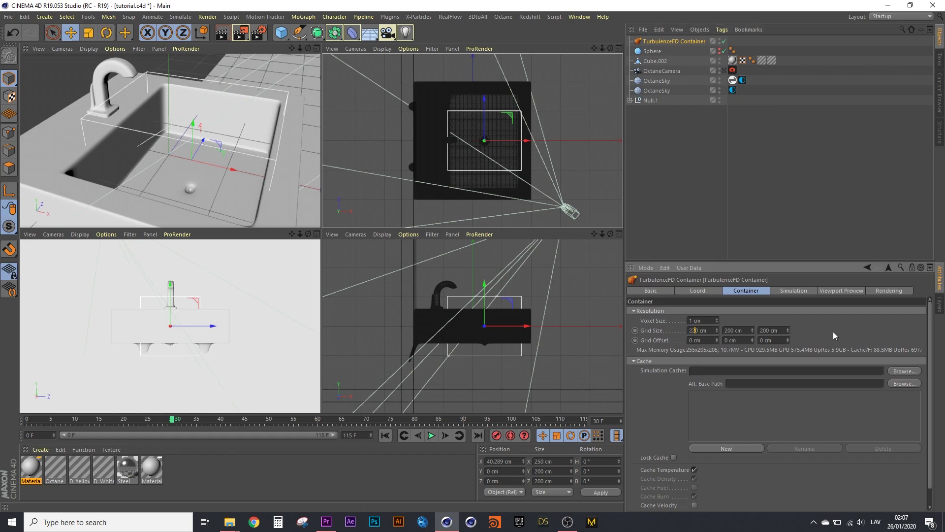
type("220")
key("Return")
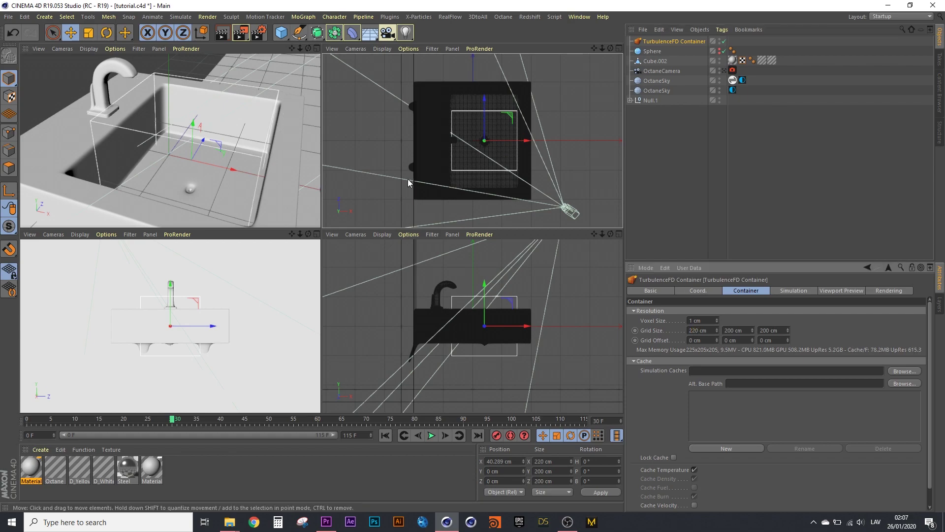
left_click(696, 331)
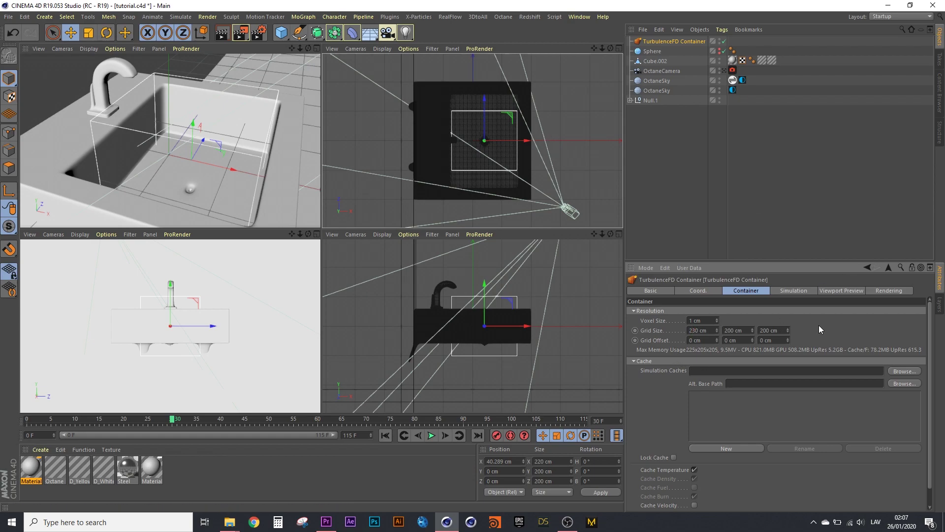
type("230")
key("Return")
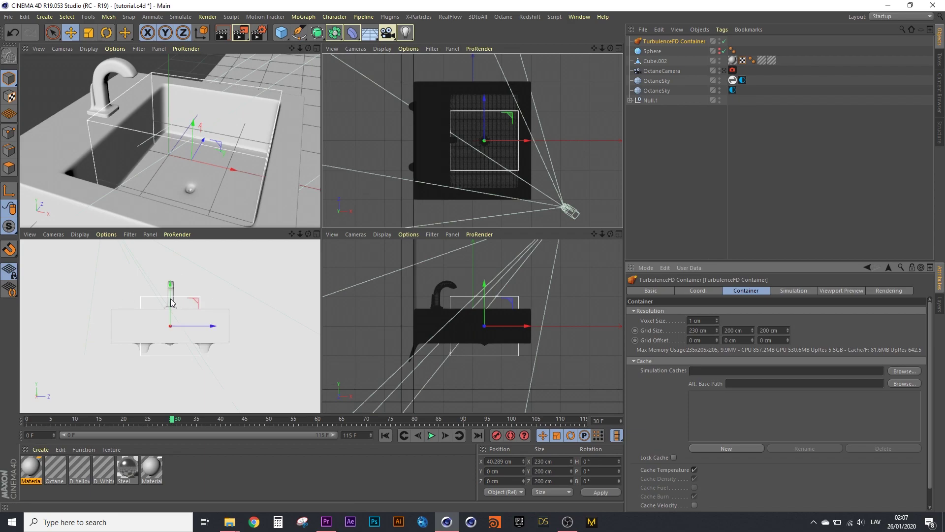
left_click_drag(172, 283, 172, 274)
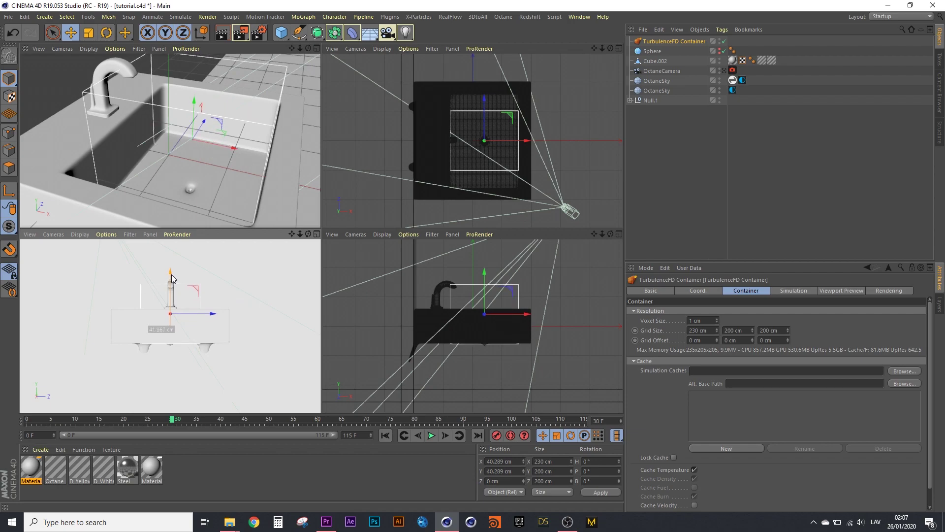
left_click_drag(172, 274, 173, 273)
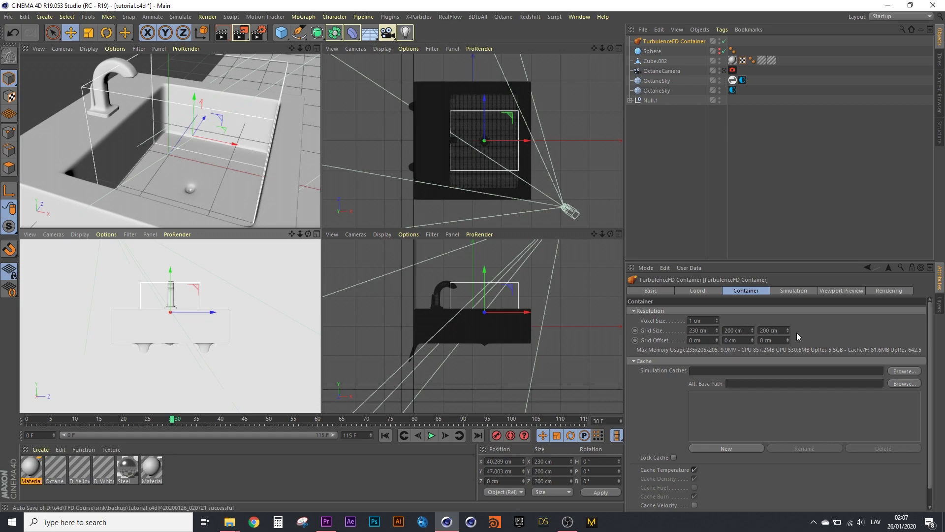
Enlarge the container's grid Z size to 300 cm.
left_click(766, 328)
type("250")
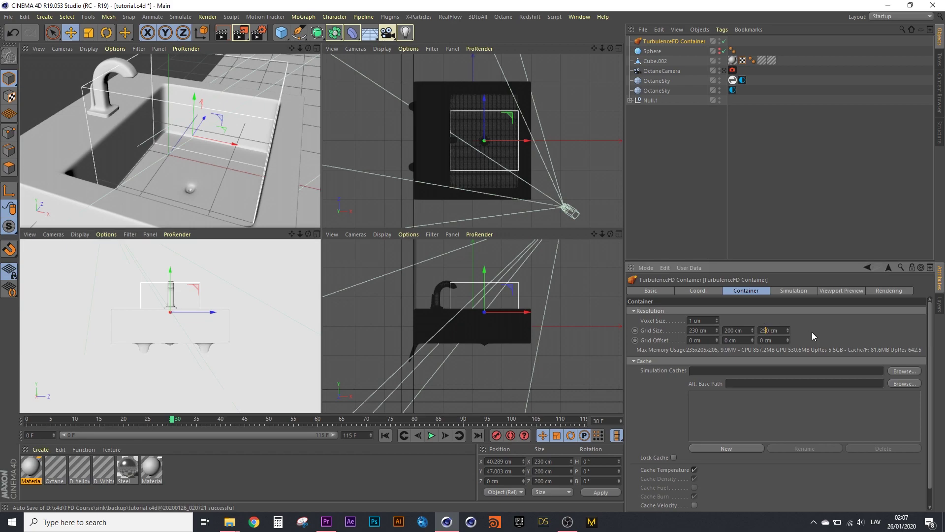
key("Return")
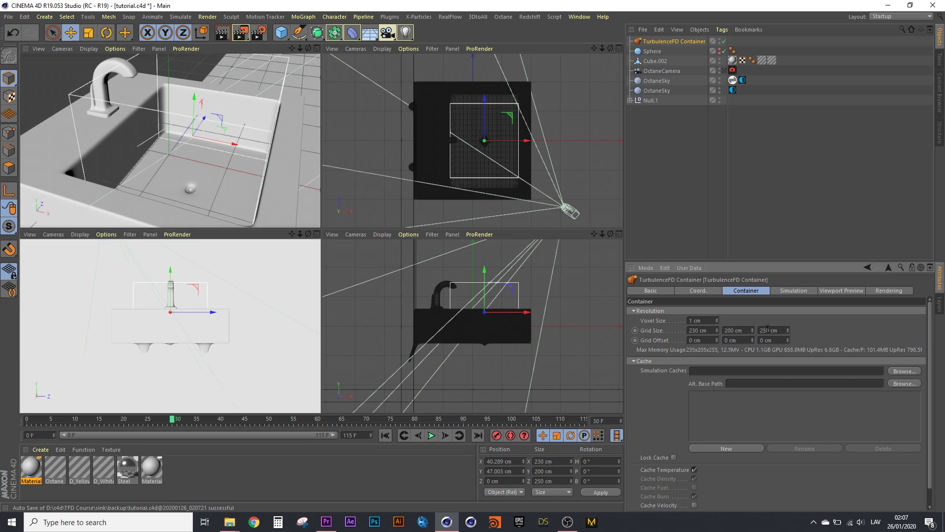
left_click(764, 330)
left_click_drag(767, 330, 758, 331)
type("300")
key("Return")
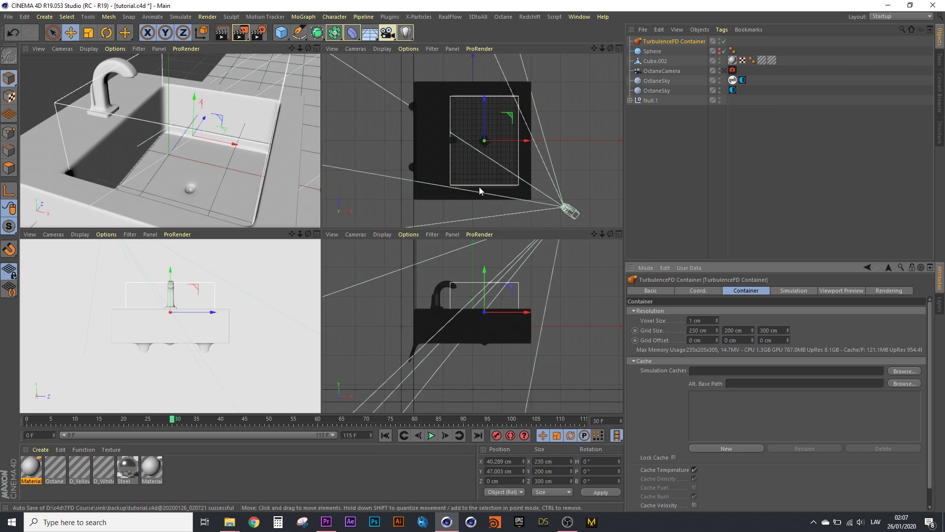
In the OctaneCamera view, set grid depth to 310 cm and nudge the container along X and Z.
left_click(724, 70)
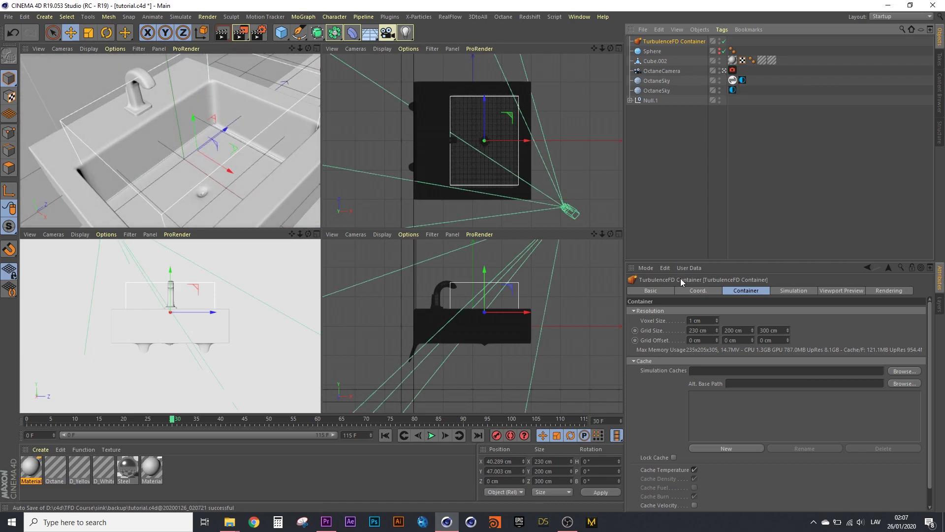
left_click(761, 329)
type("310")
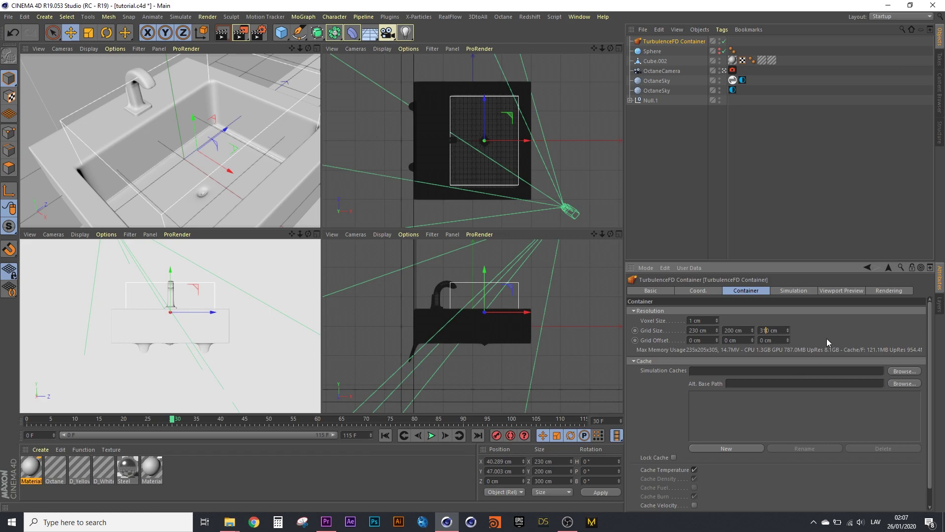
key("Return")
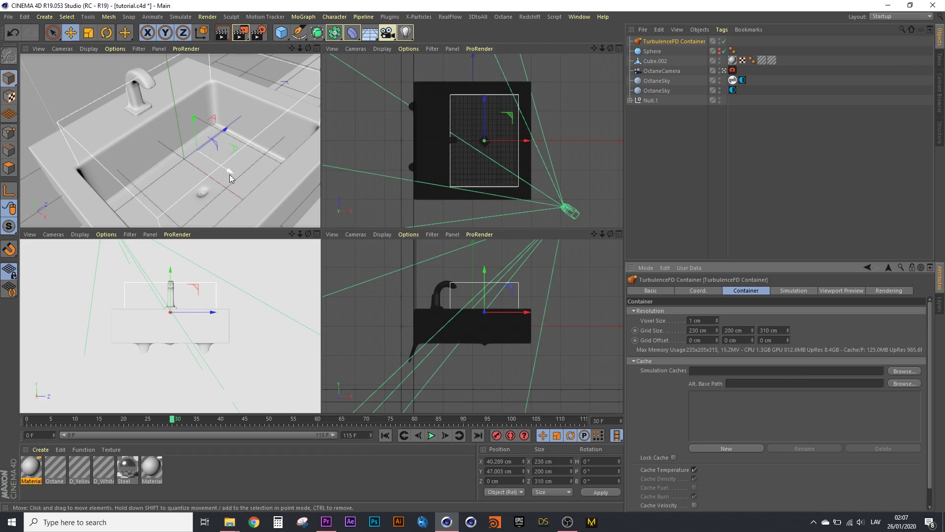
left_click_drag(228, 174, 229, 175)
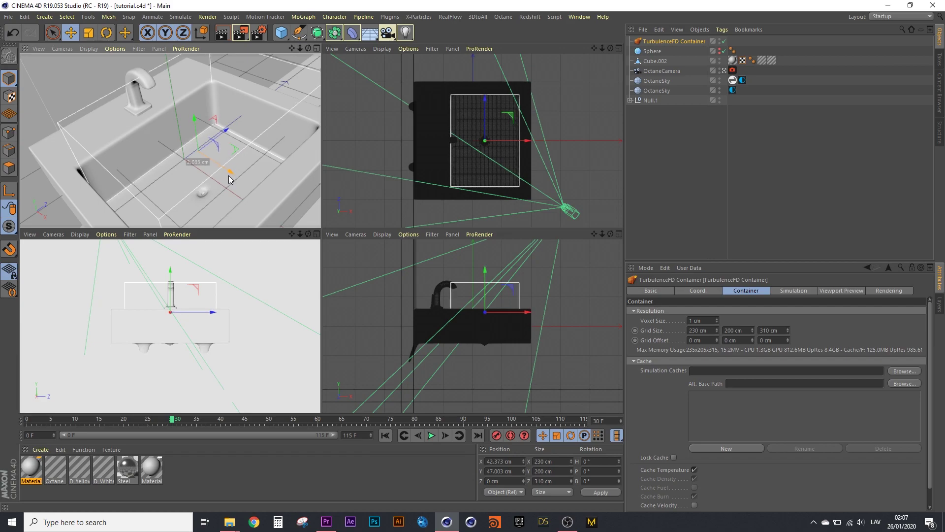
left_click_drag(227, 133, 228, 135)
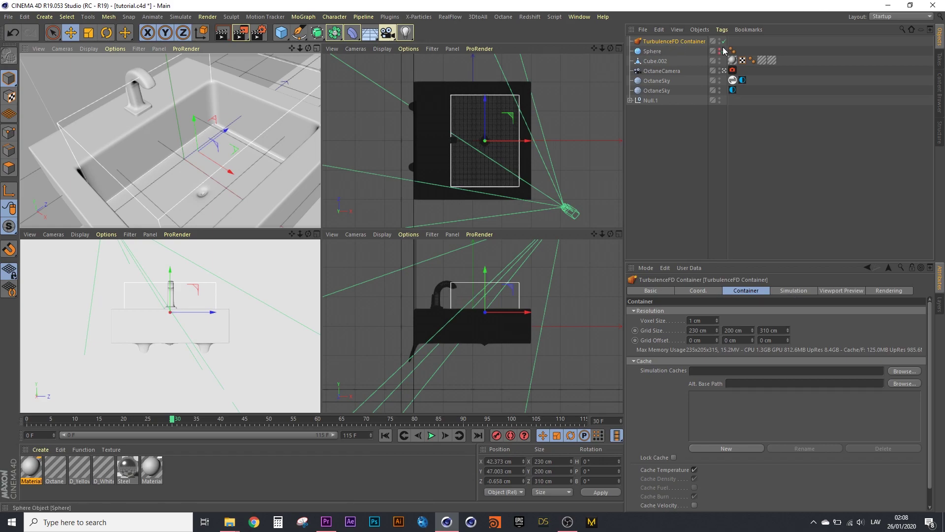
Select the Sphere and orbit and zoom in to inspect it under the faucet spout.
left_click(654, 52)
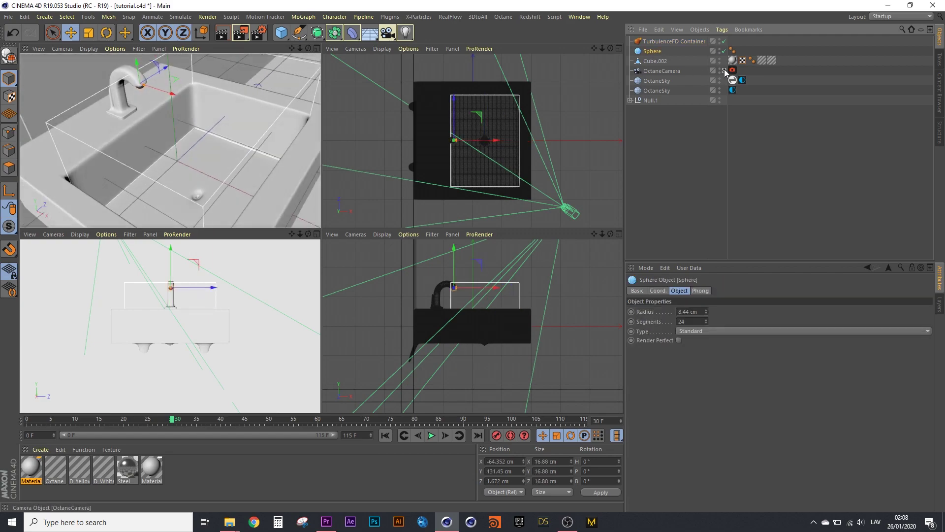
left_click_drag(292, 48, 170, 141)
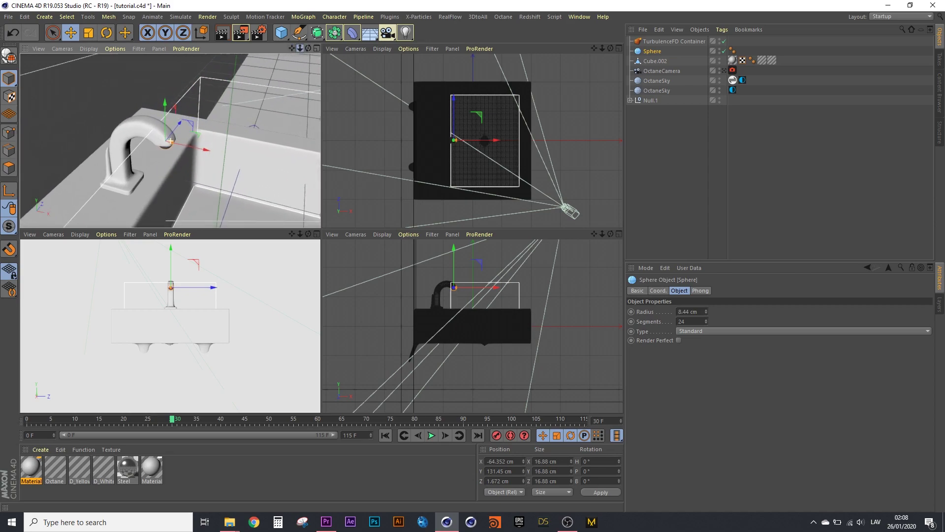
left_click_drag(300, 49, 300, 89)
left_click_drag(309, 48, 170, 140)
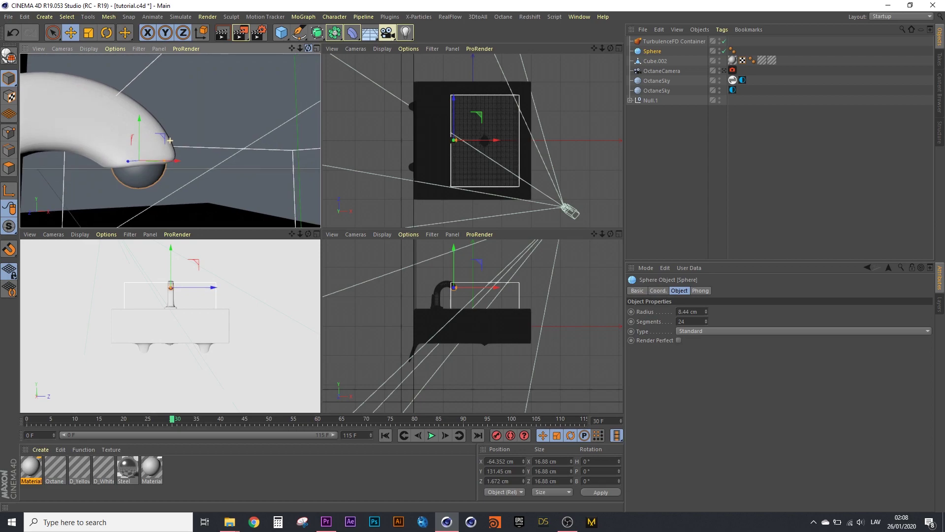
left_click_drag(169, 141, 170, 141)
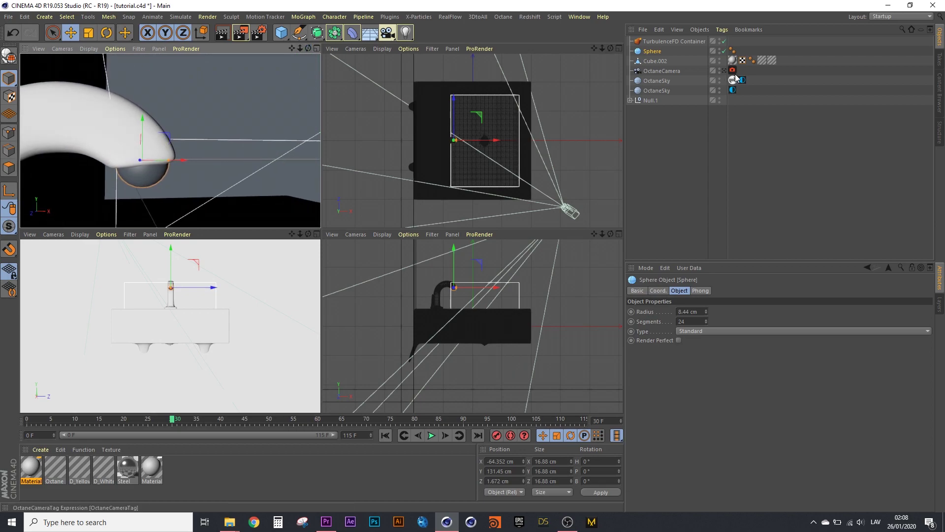
Add a TurbulenceFD Emitter tag to the Sphere with Temperature, Density, Fuel and Burn at 1.
right_click(650, 52)
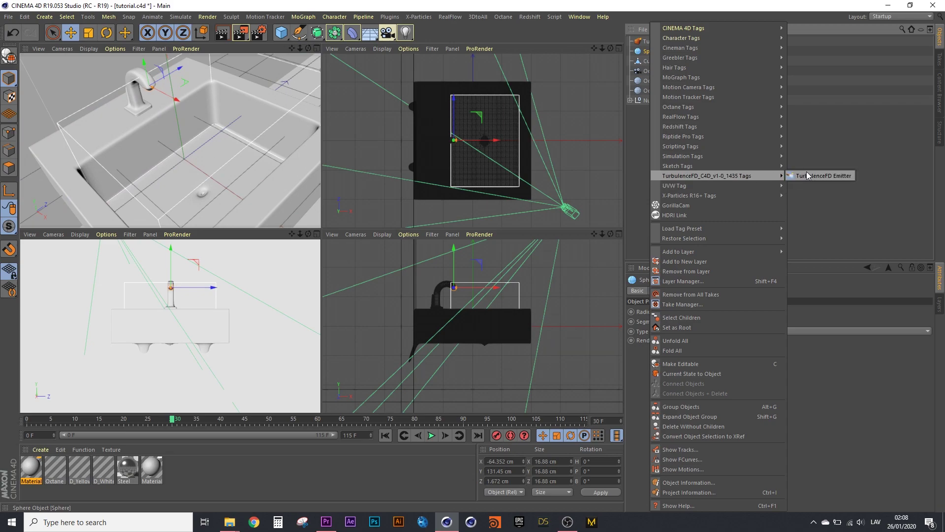
left_click(813, 175)
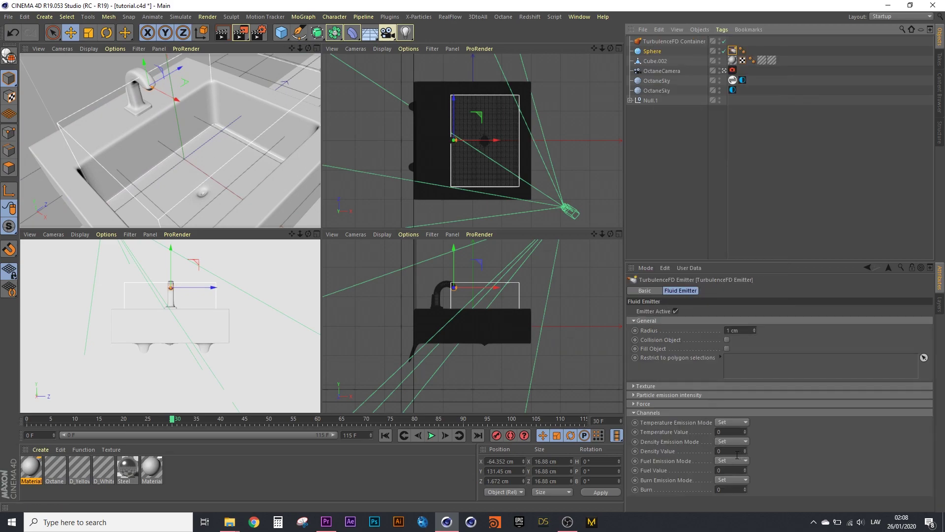
left_click(721, 431)
left_click(719, 450)
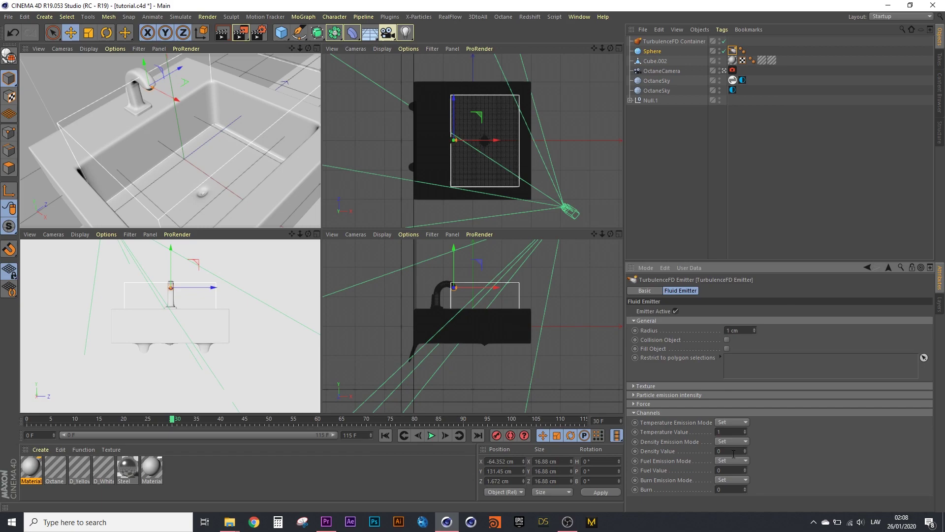
type("1")
left_click(724, 470)
type("1")
left_click(730, 488)
type("1")
key("Return")
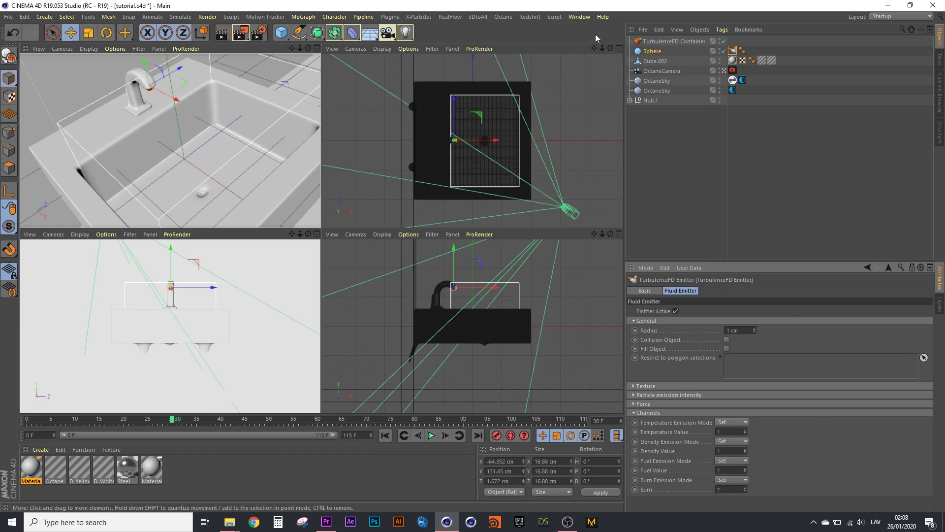
Set the TurbulenceFD Container's Simulation Caches path to a newly created csh2 folder.
left_click(659, 45)
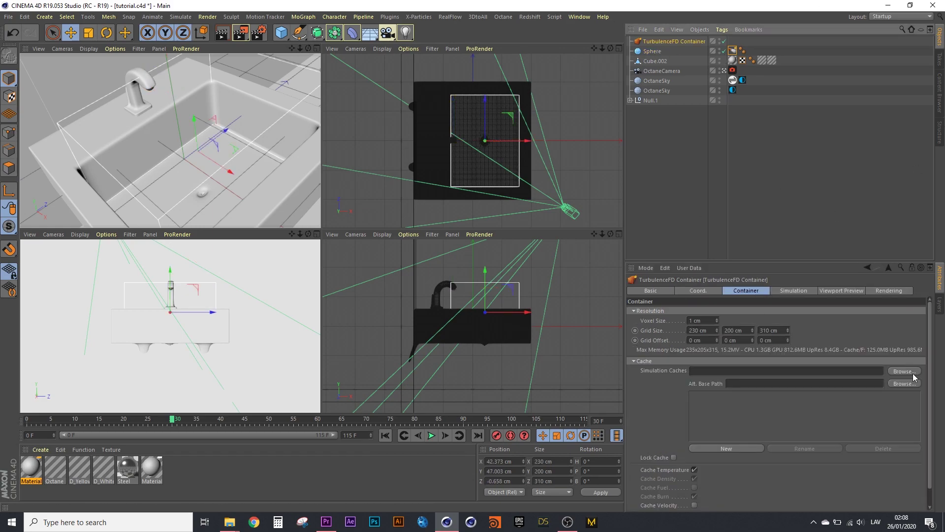
left_click(898, 372)
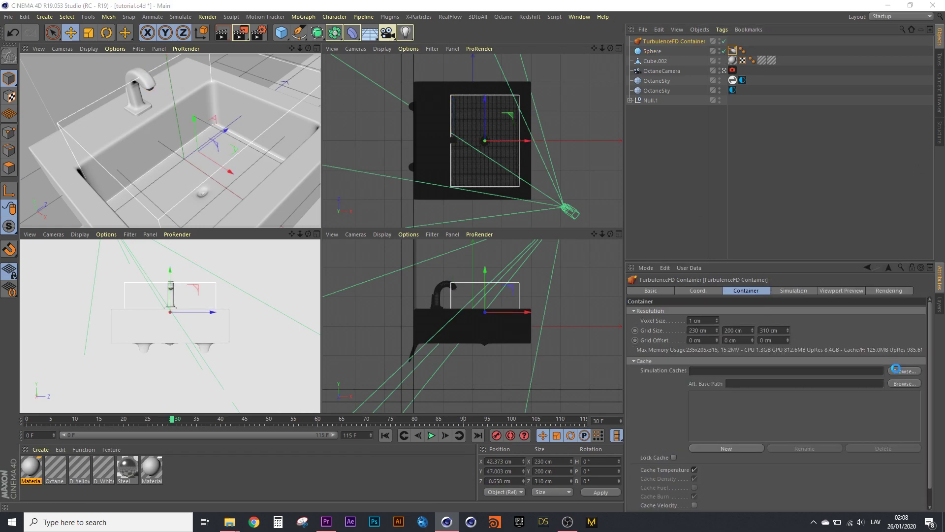
right_click(275, 195)
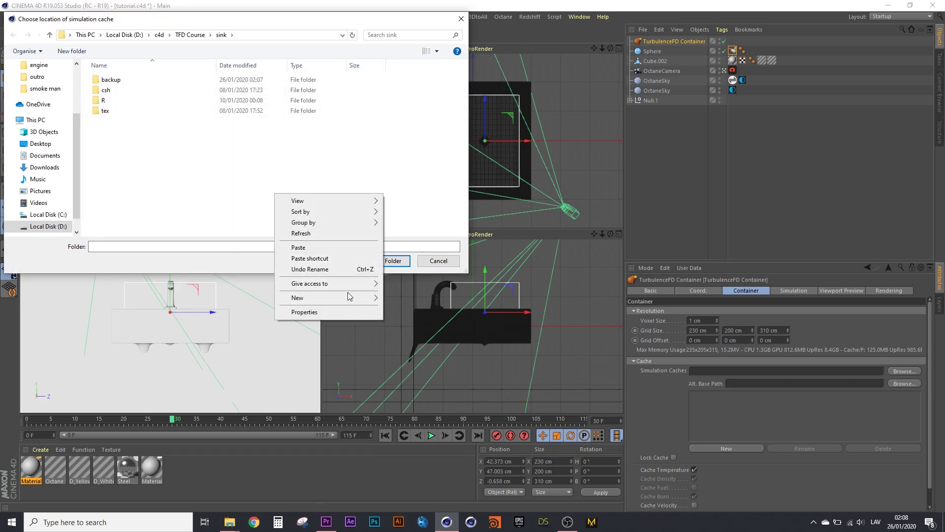
left_click(414, 298)
type("cs")
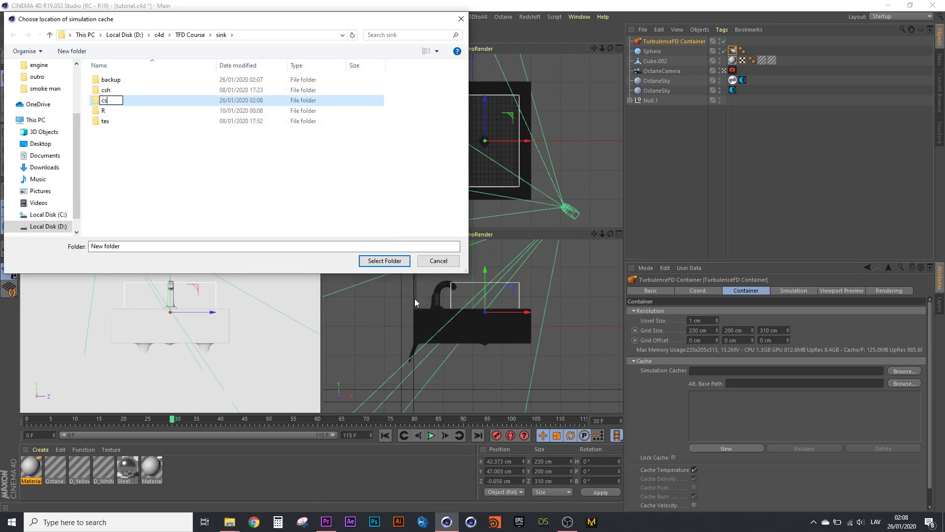
type("h2")
key("Return")
left_click(137, 103)
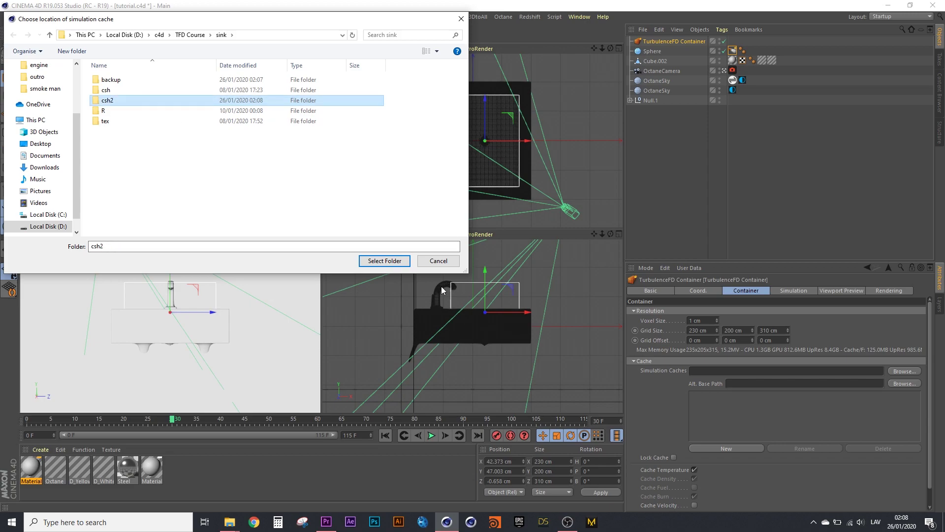
left_click(384, 261)
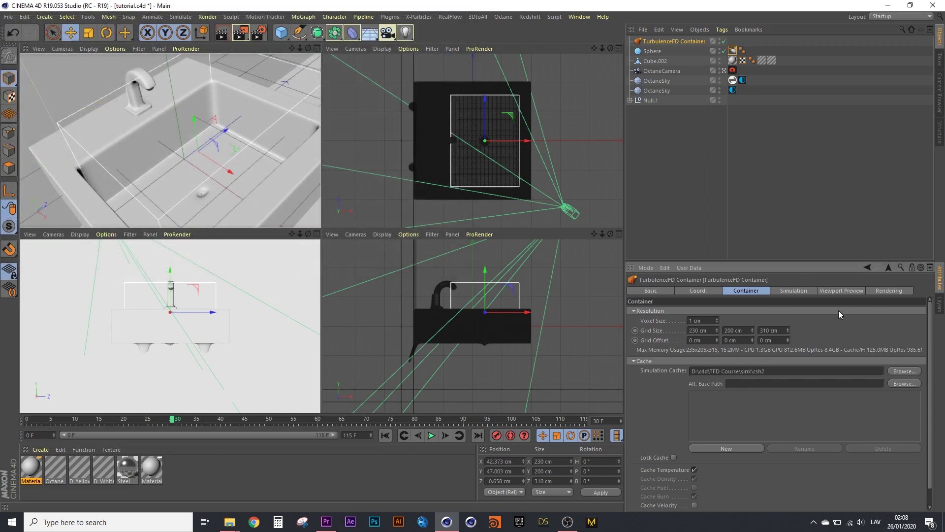
Review the Simulation tab's solver and Timing settings, setting Time Scale to 120%.
left_click(794, 291)
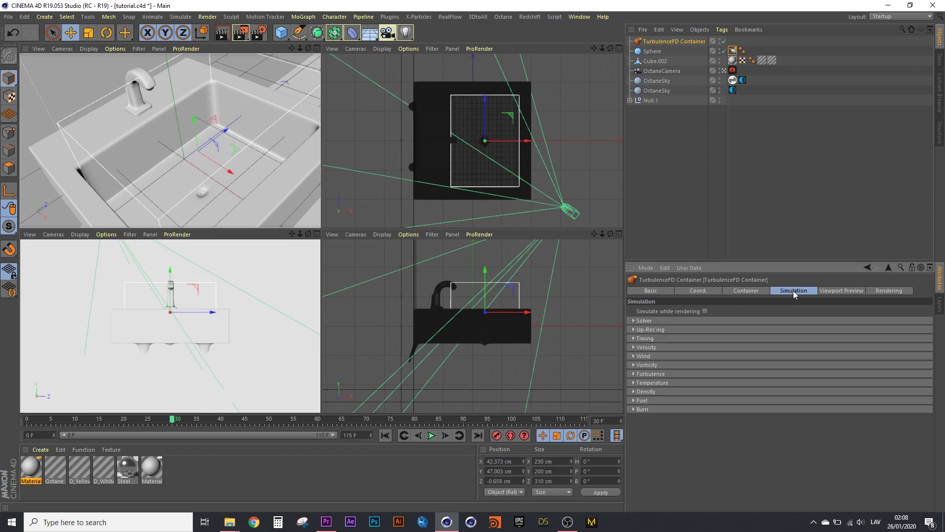
left_click(687, 322)
double_click(729, 330)
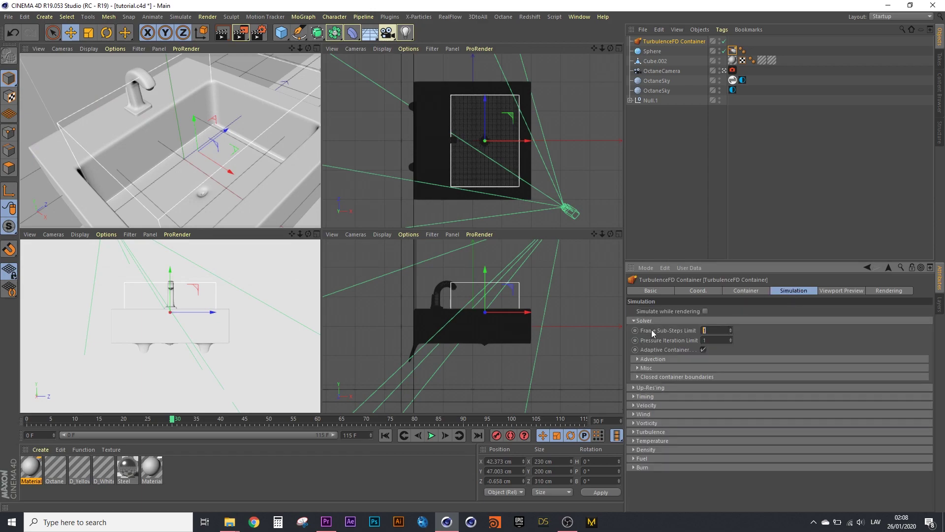
type("2")
left_click(642, 322)
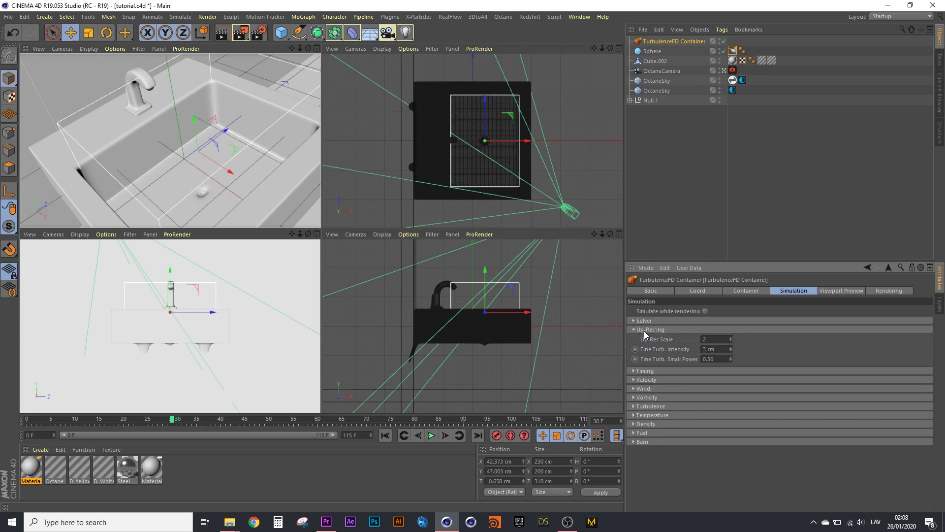
left_click(644, 329)
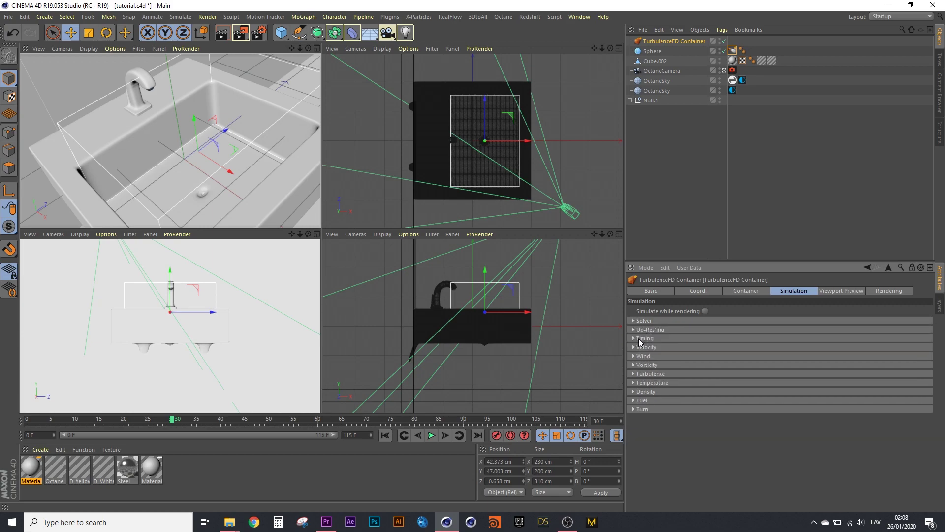
left_click(639, 339)
left_click(733, 348)
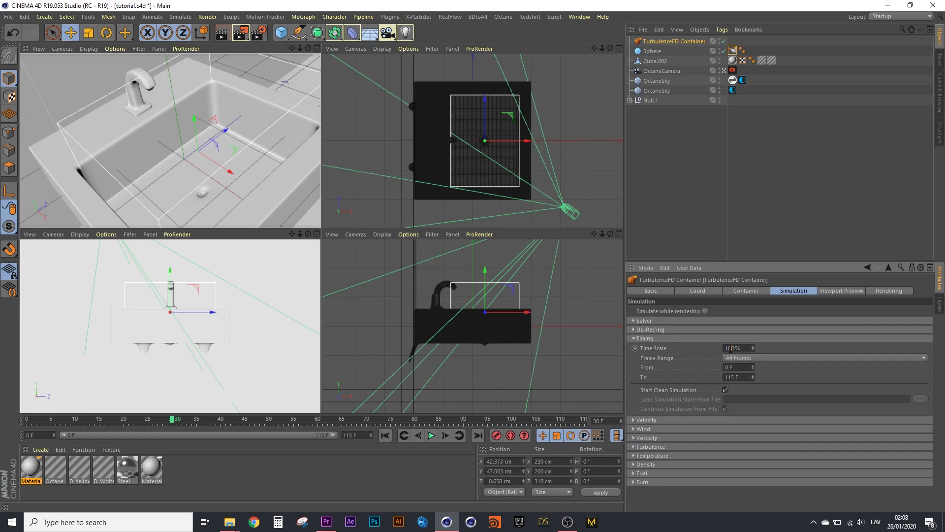
key("BackSpace")
type("2")
left_click(639, 337)
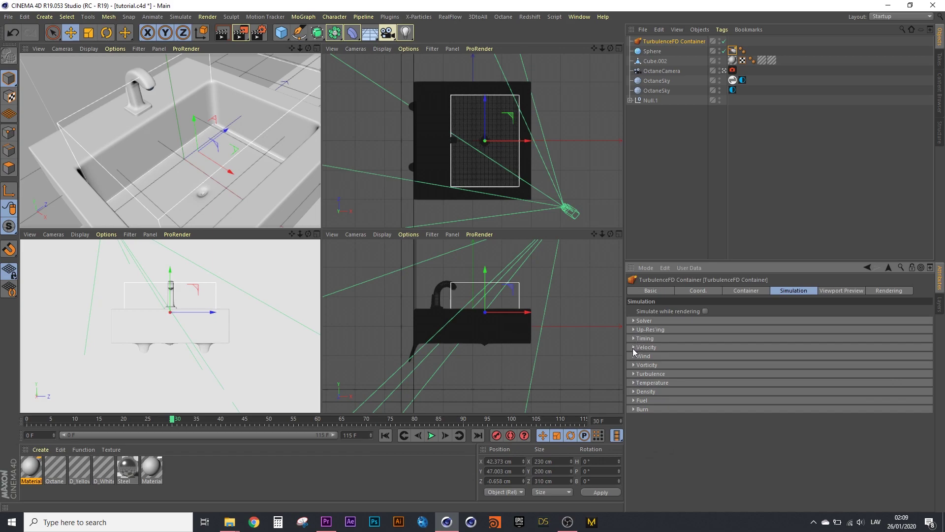
left_click(634, 339)
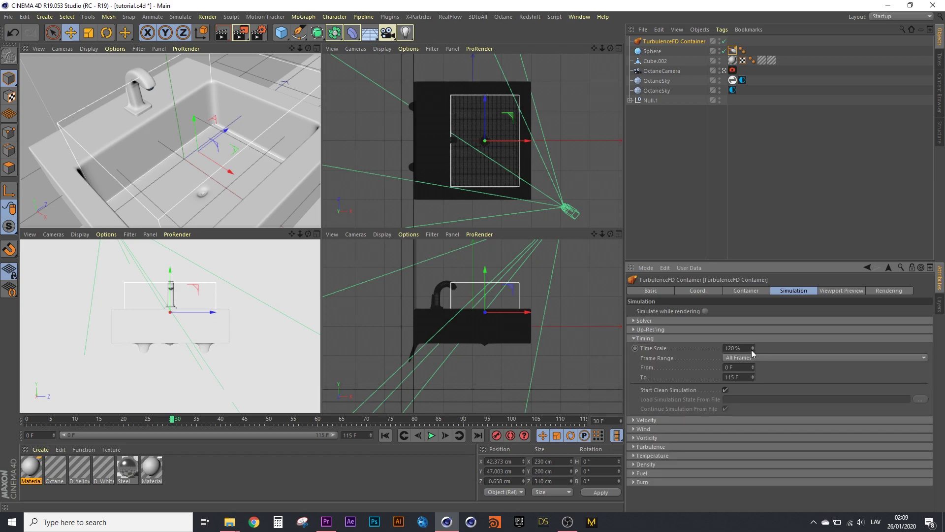
left_click(636, 338)
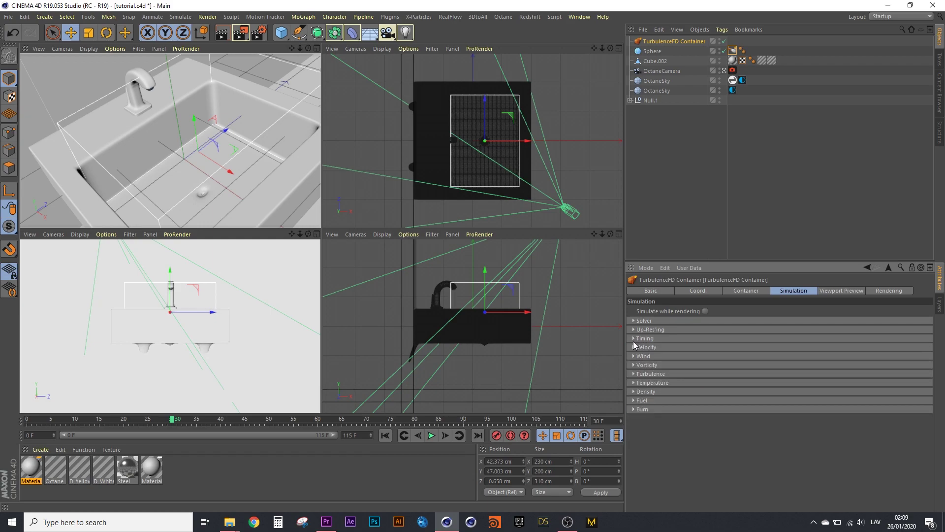
Enter 123 as Wind Direction, undo it back to 0, then expand Vorticity.
left_click(633, 346)
left_click(632, 346)
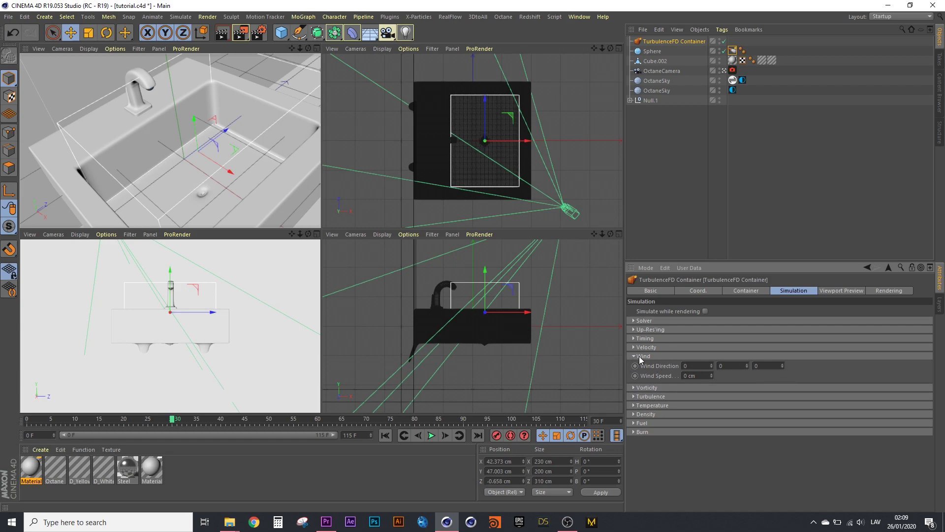
left_click(698, 366)
type("123")
key("Return")
type("123")
left_click(687, 375)
key("ctrl+z")
left_click(635, 356)
left_click(633, 365)
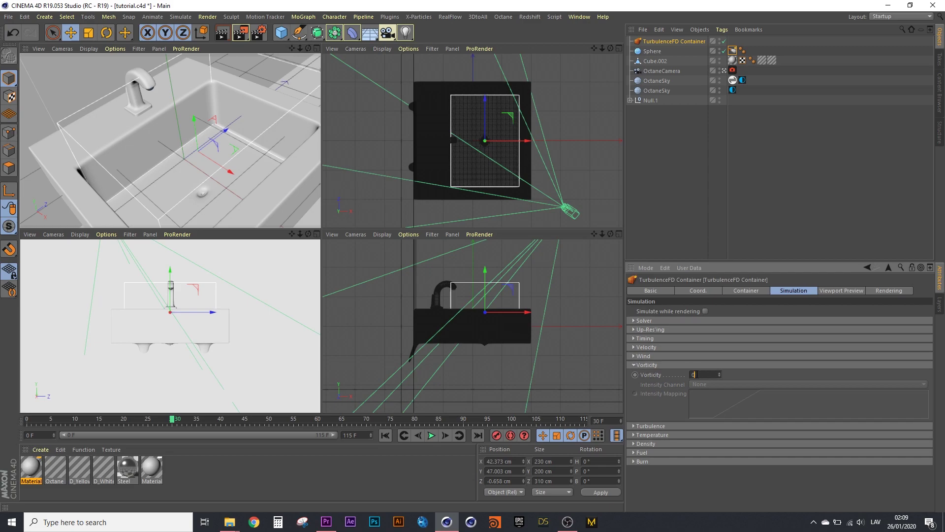
Set the container's Temperature Cooling to 65%.
left_click(634, 427)
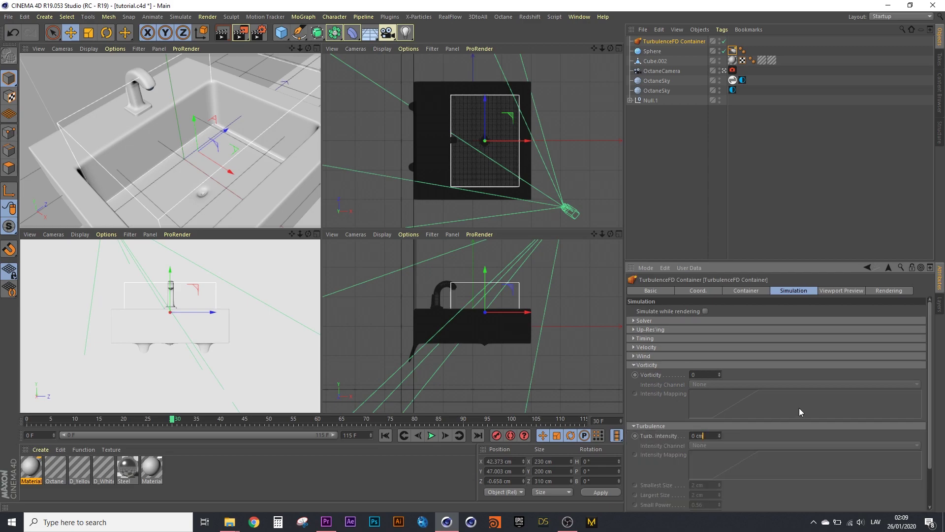
scroll(799, 408, "down", 2)
scroll(729, 411, "down", 1)
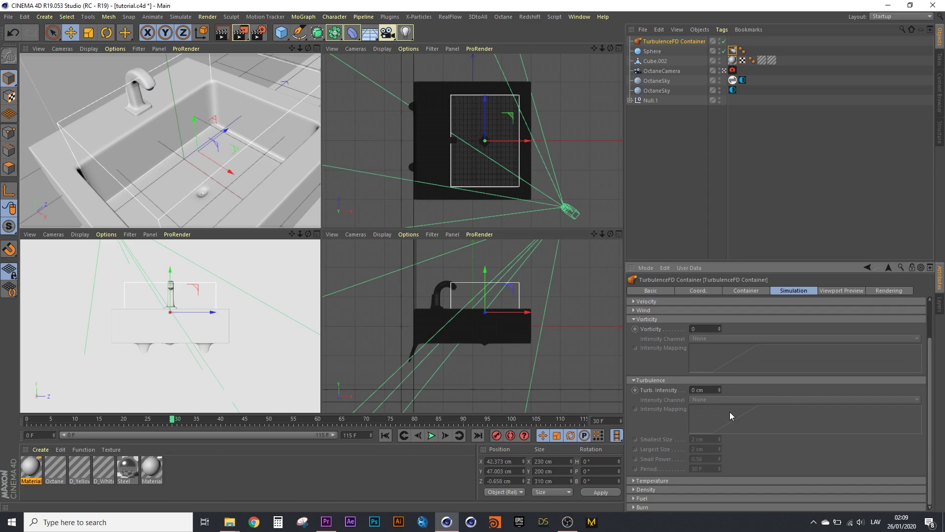
left_click(634, 481)
scroll(739, 497, "down", 3)
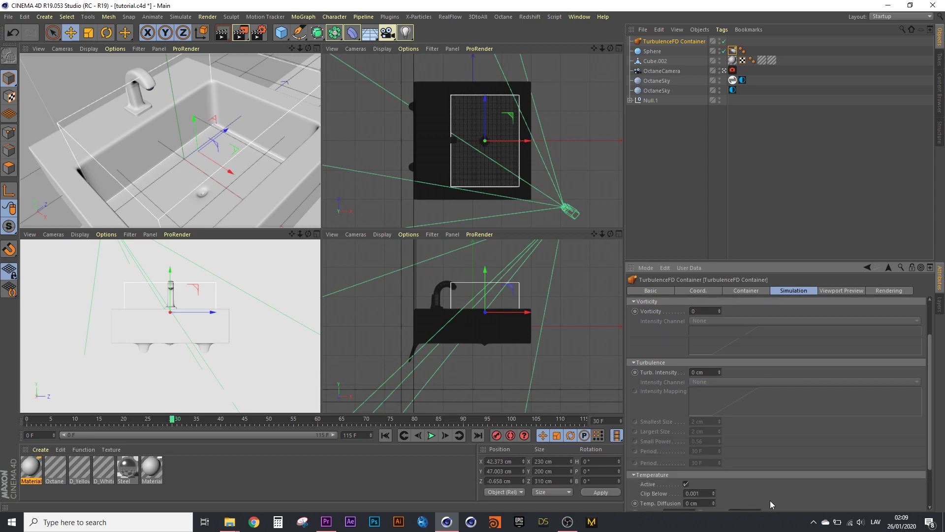
left_click(669, 457)
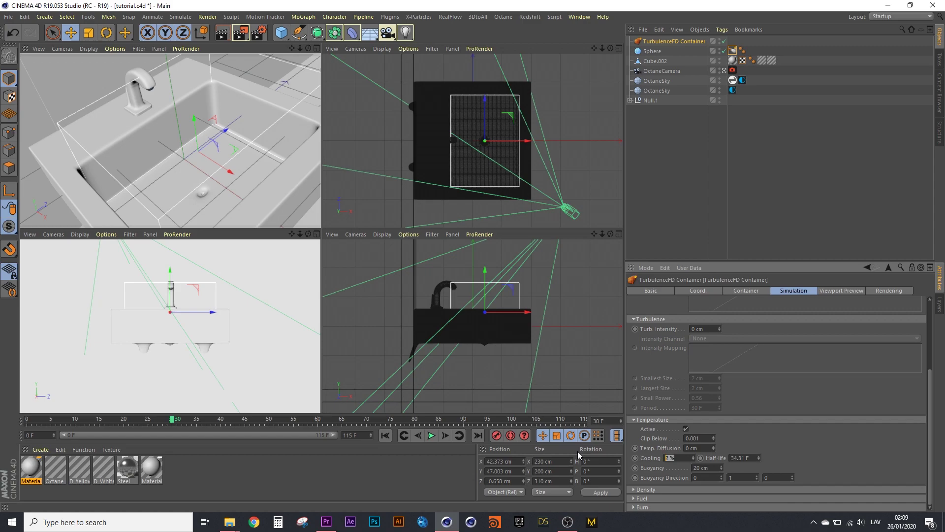
type("65")
key("Return")
left_click(635, 419)
Activate Density simulation with Dissipation at 2%.
left_click(640, 489)
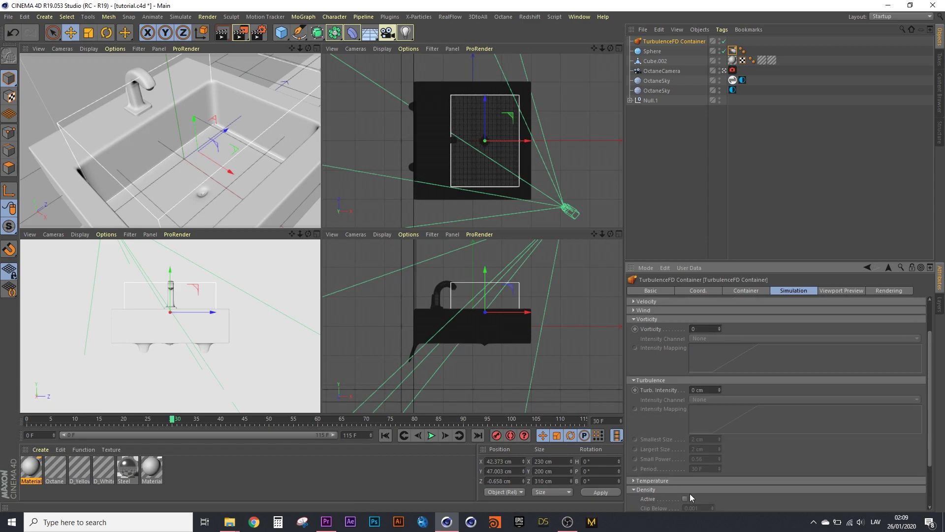
left_click(685, 497)
scroll(795, 457, "down", 3)
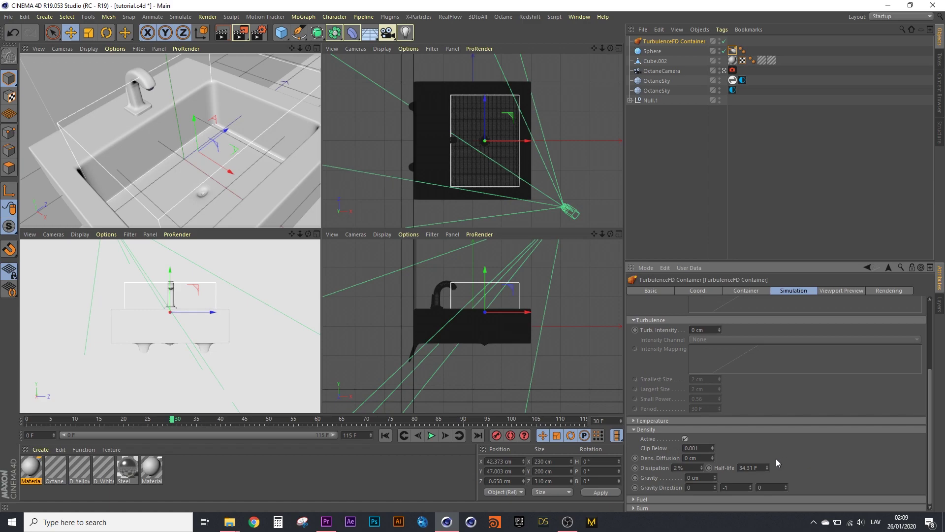
left_click(685, 469)
type("25")
key("Return")
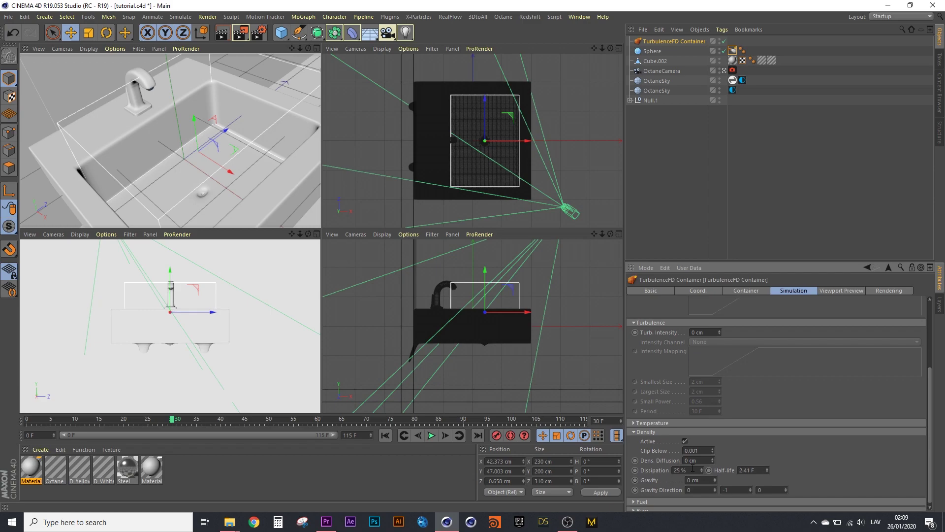
left_click(685, 469)
type("2")
left_click(805, 463)
left_click(633, 499)
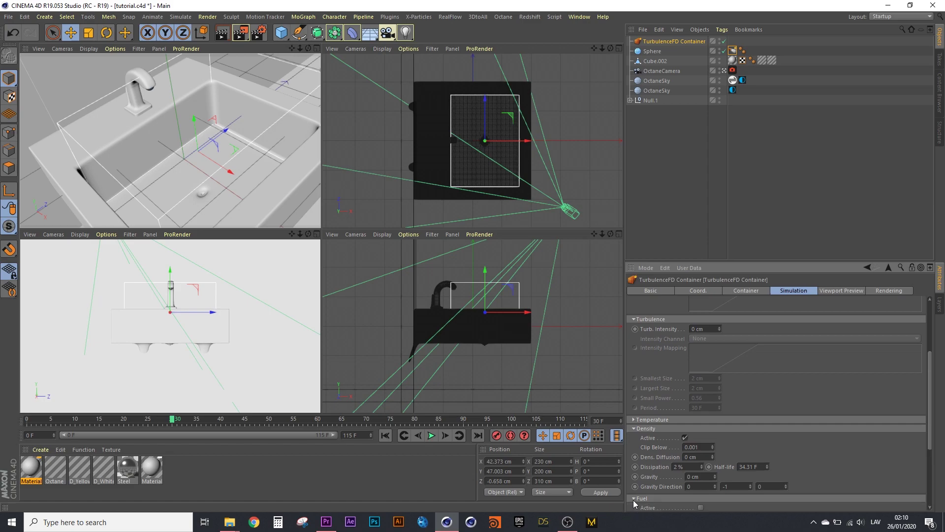
scroll(658, 498, "down", 3)
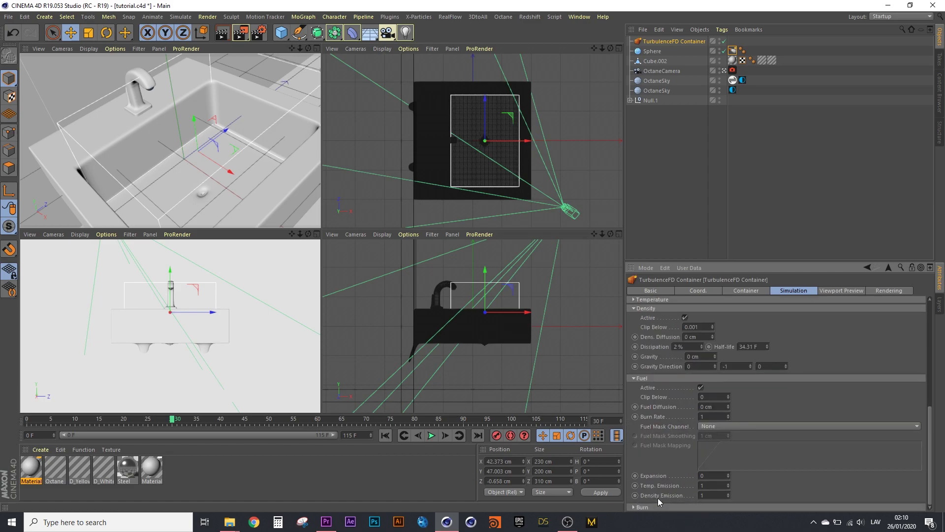
scroll(663, 506, "up", 1)
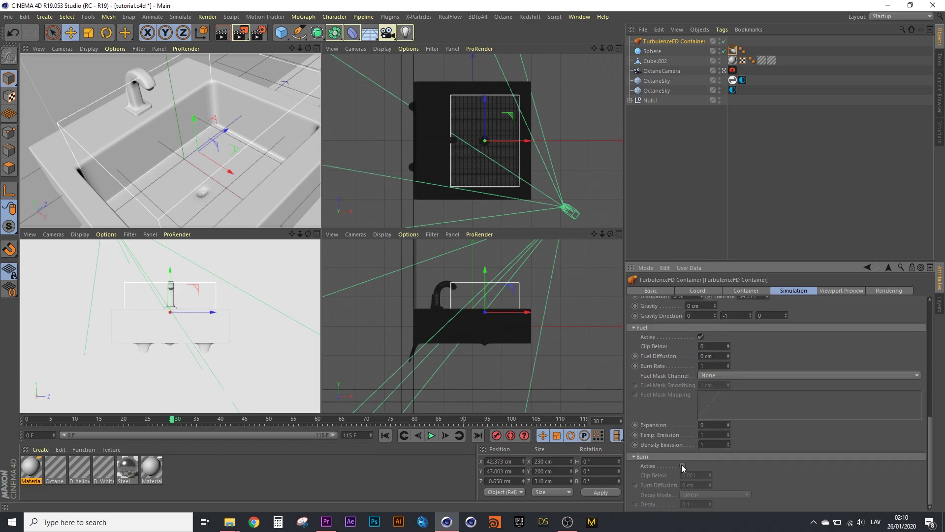
scroll(898, 434, "up", 1)
scroll(898, 434, "down", 3)
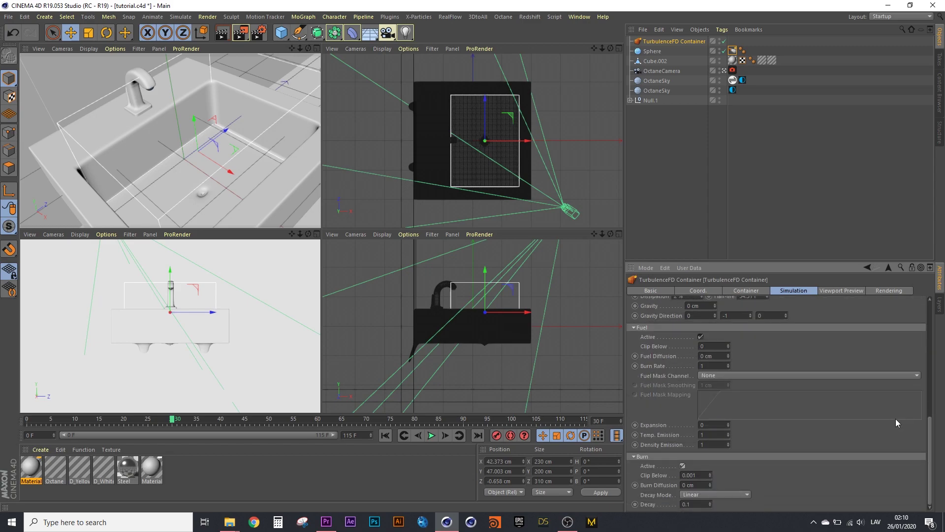
scroll(892, 441, "up", 2)
scroll(892, 441, "up", 1)
scroll(892, 442, "up", 1)
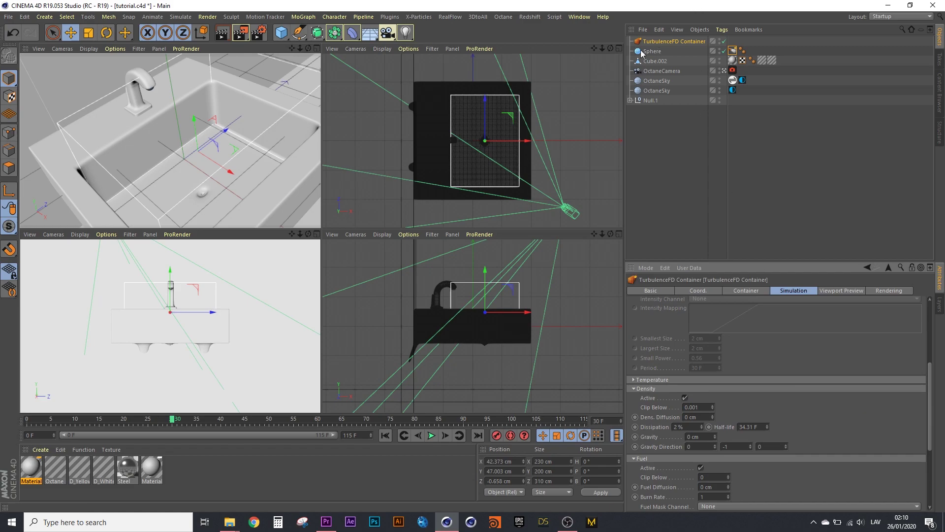
Open the TurbulenceFD Simulation Window, set Voxel Size to 3 cm, and simulate until frame 45.
left_click(389, 16)
mouse_move(427, 123)
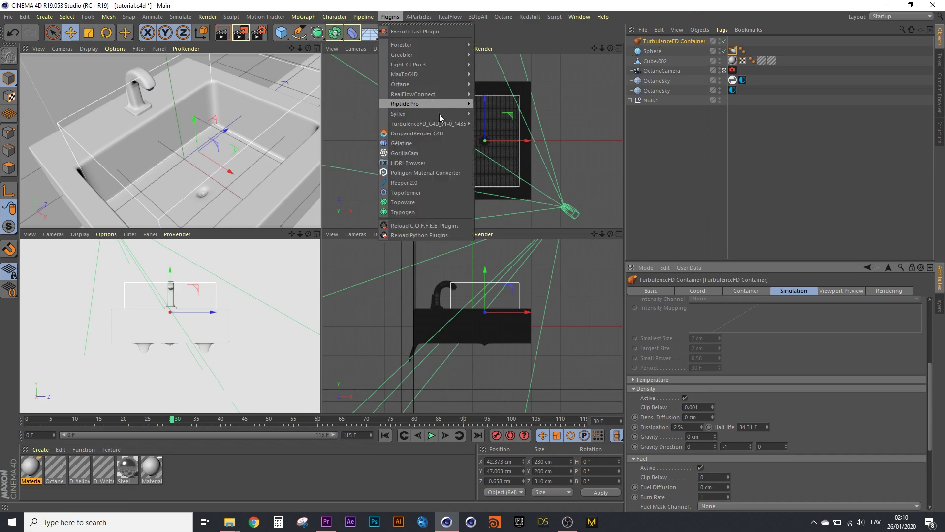
left_click(486, 136)
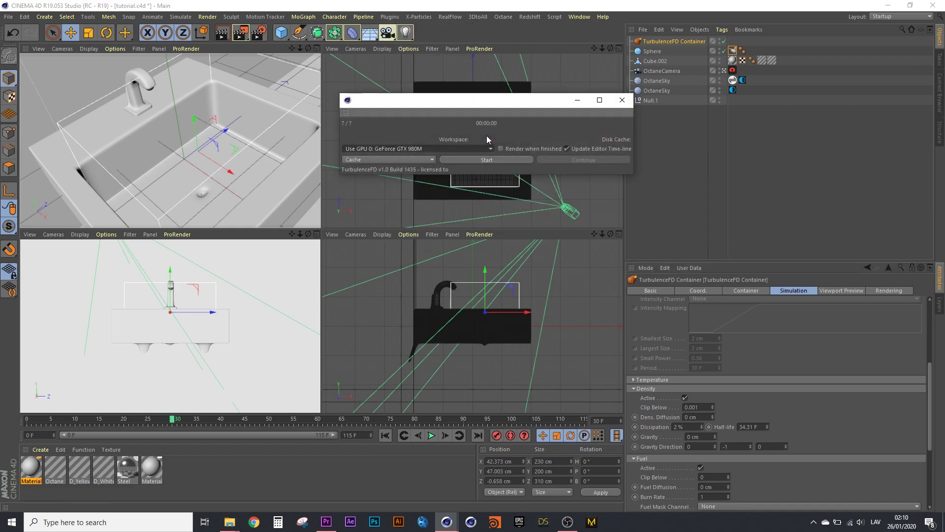
left_click(740, 290)
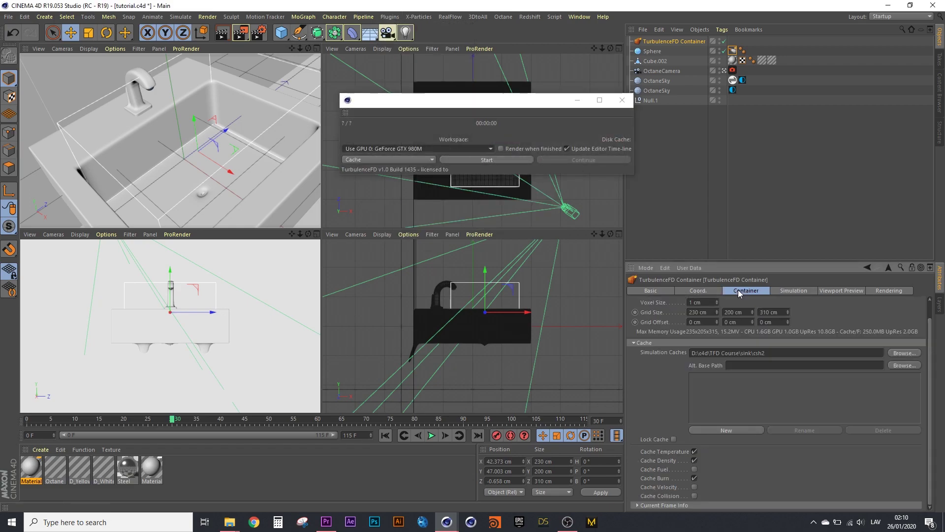
type("1")
key("Return")
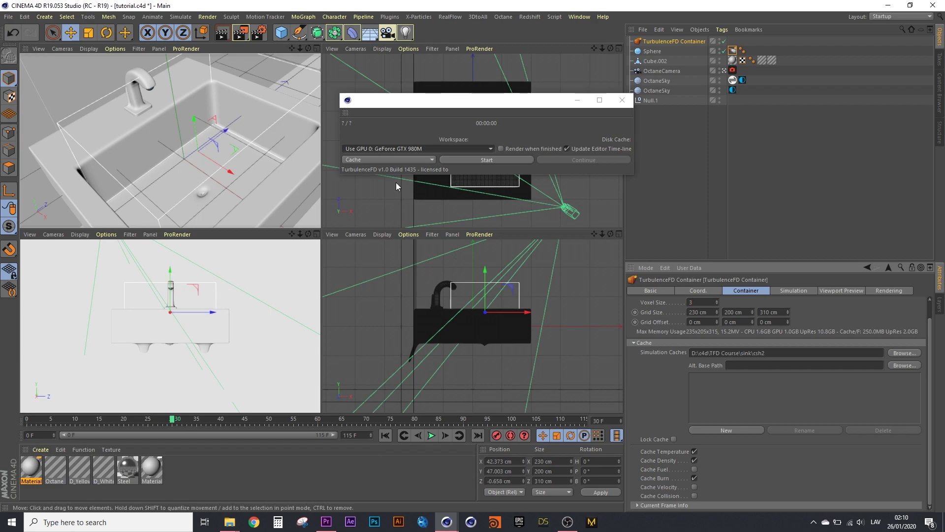
key("Return")
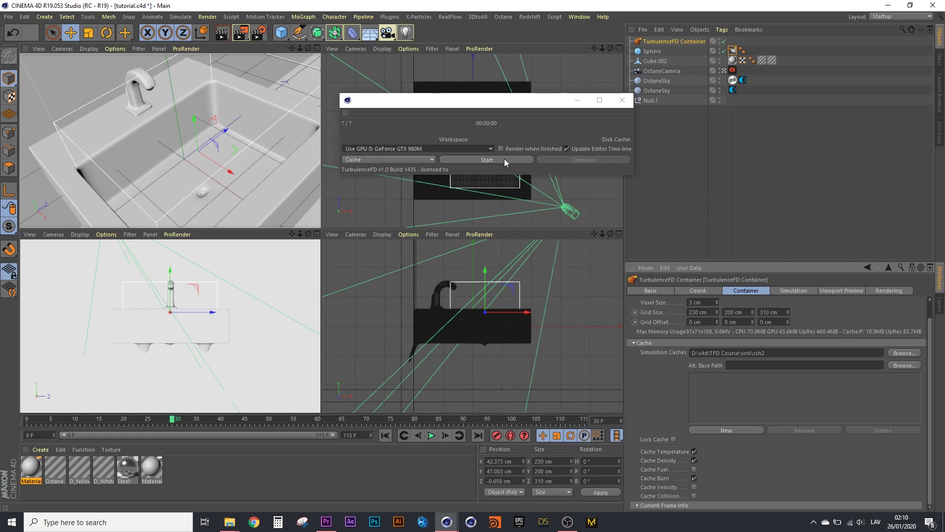
left_click(504, 159)
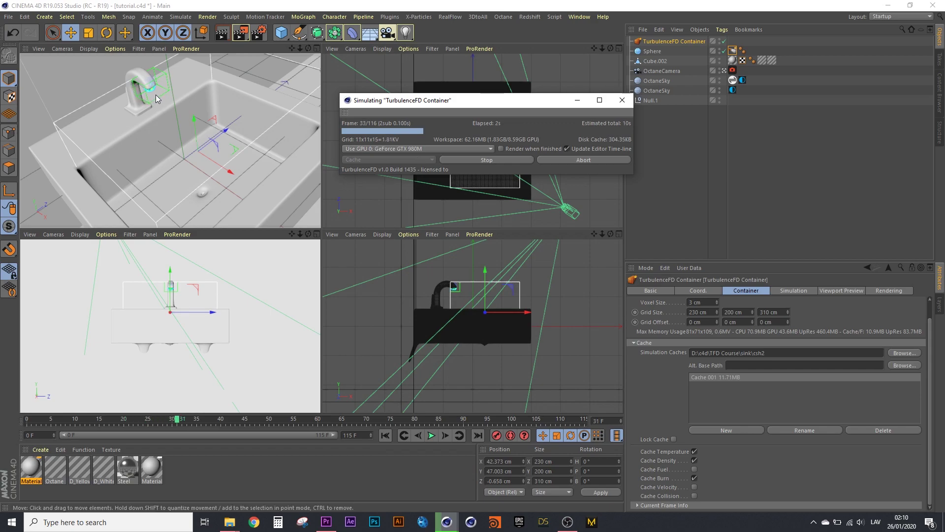
left_click(482, 160)
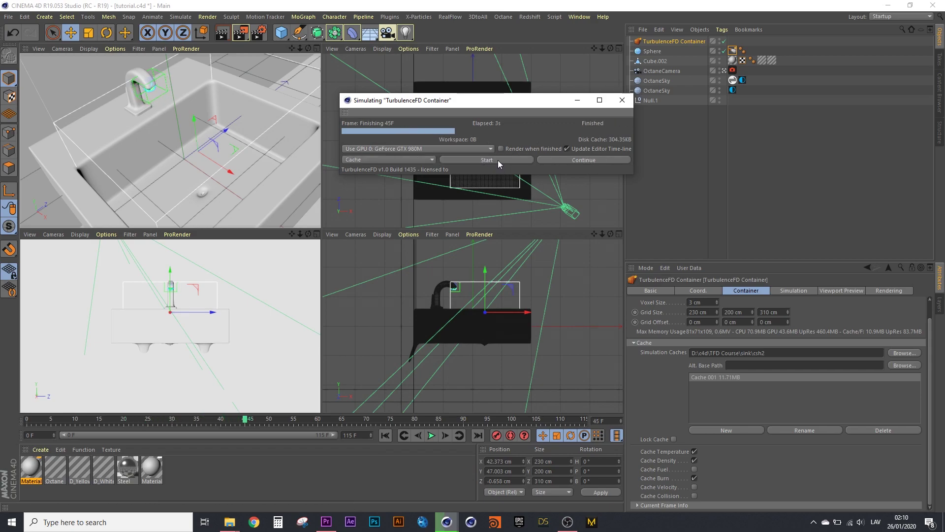
Back in the Simulation settings, set the density gravity to 20 cm.
left_click(789, 291)
left_click(638, 338)
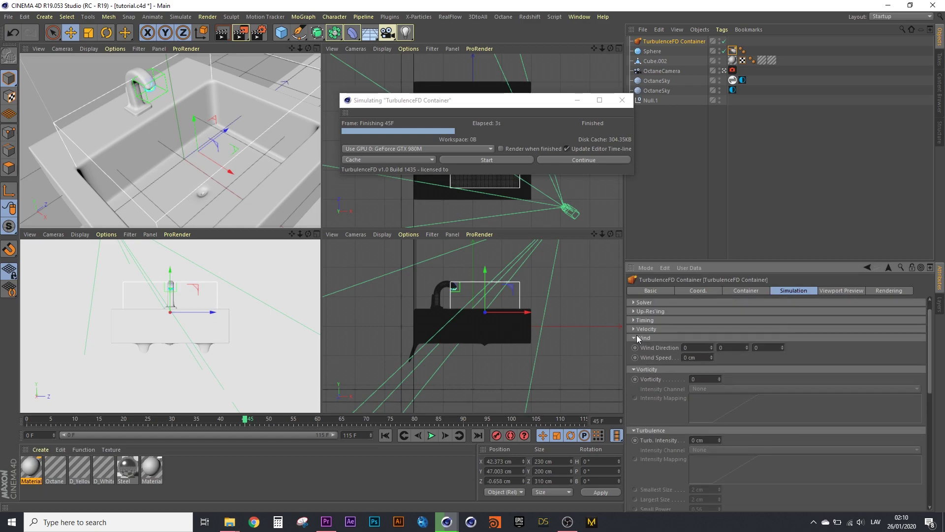
left_click(641, 338)
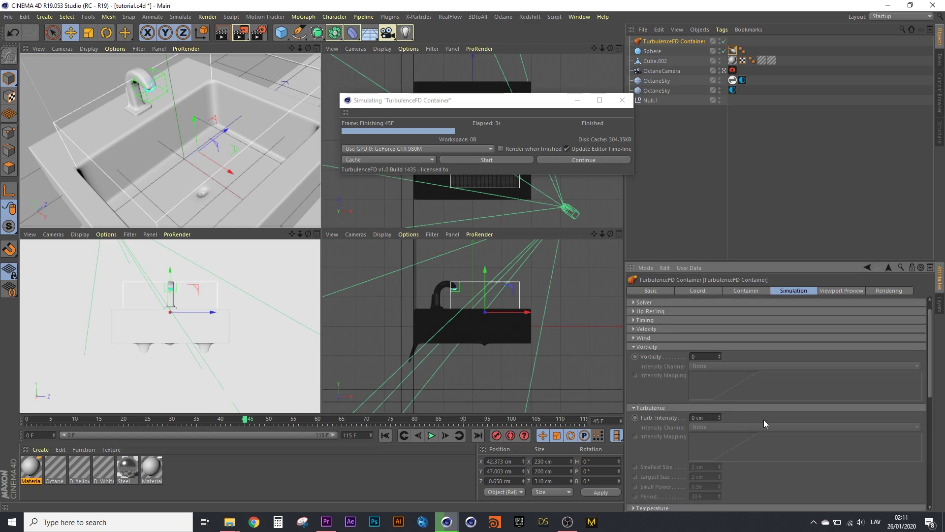
scroll(665, 347, "down", 5)
scroll(665, 346, "down", 3)
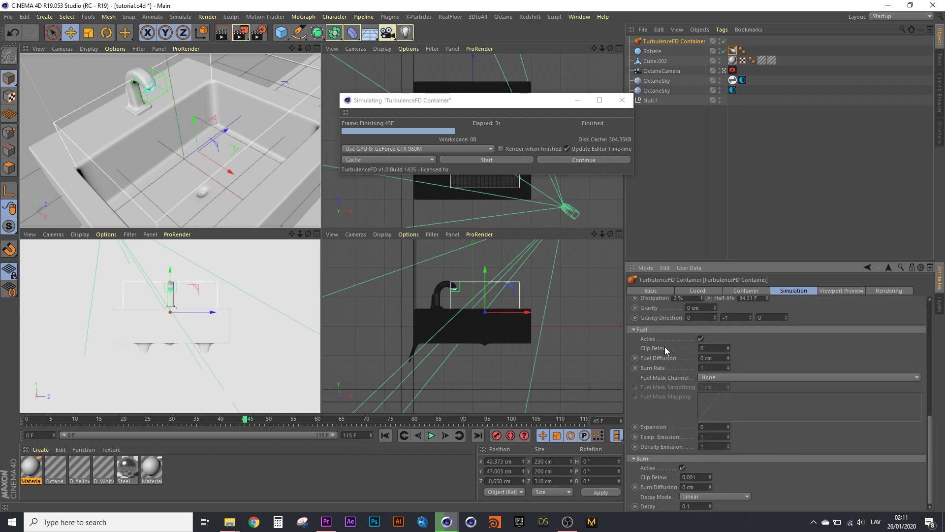
scroll(866, 421, "up", 3)
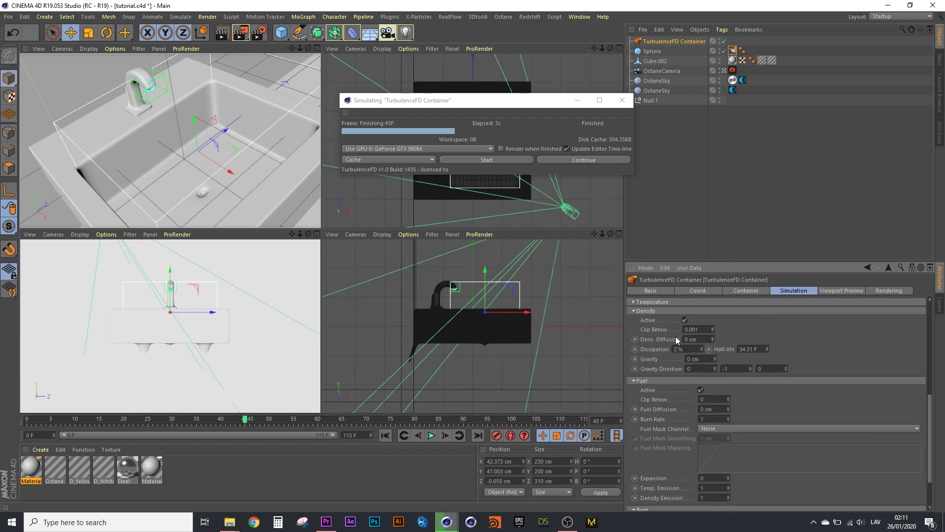
left_click(699, 358)
type("20")
Re-simulate over the old cache, stopping at frame 46 with a 2.10 MB cache.
left_click(500, 159)
left_click(514, 255)
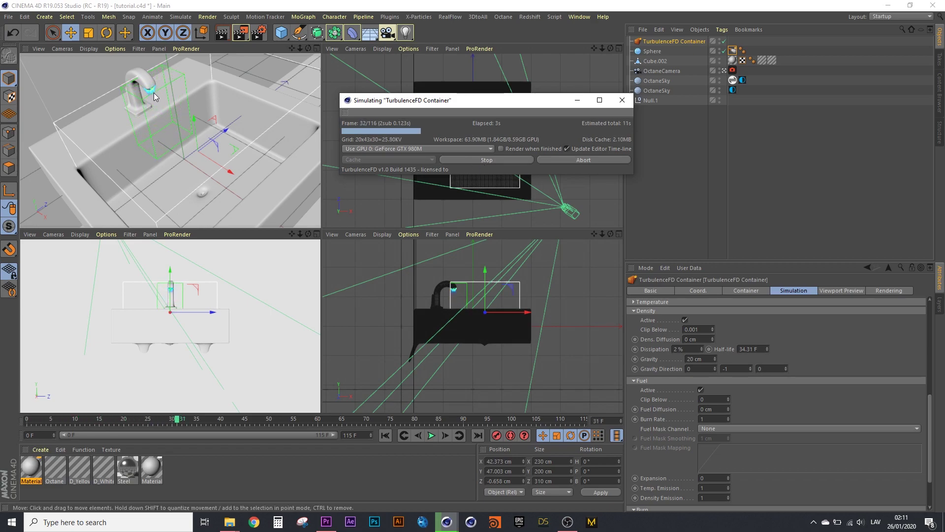
left_click(498, 159)
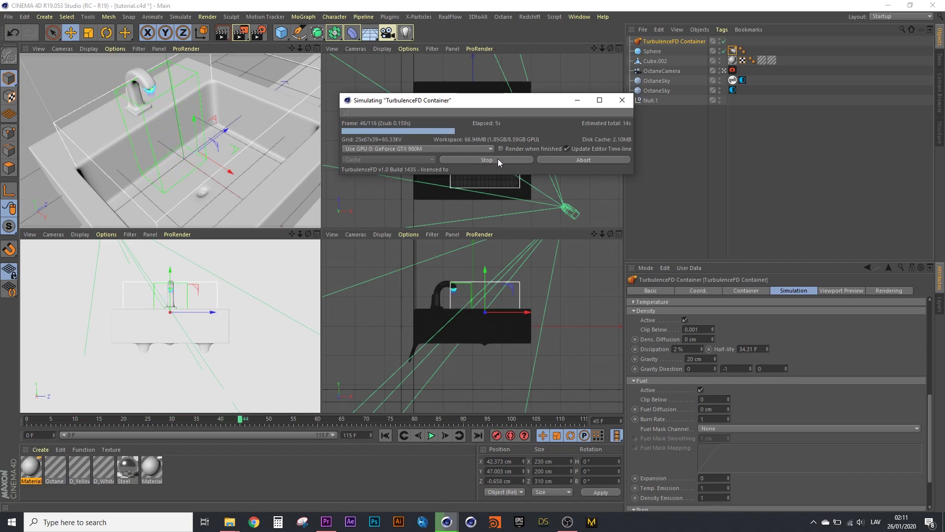
Set the Viewport Preview channel to Density.
left_click(846, 290)
left_click(744, 333)
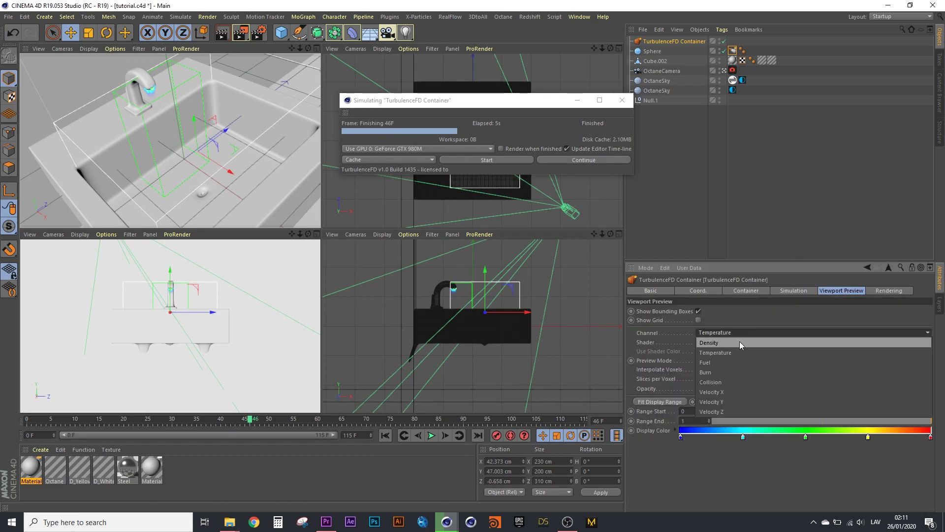
left_click(740, 342)
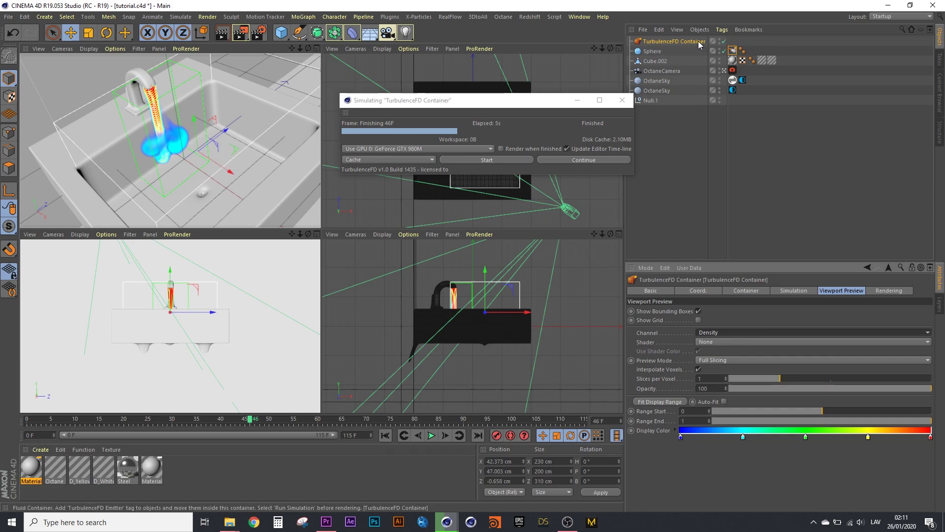
Try the Smoke and Fire preview shaders, then set the shader back to None.
left_click(721, 341)
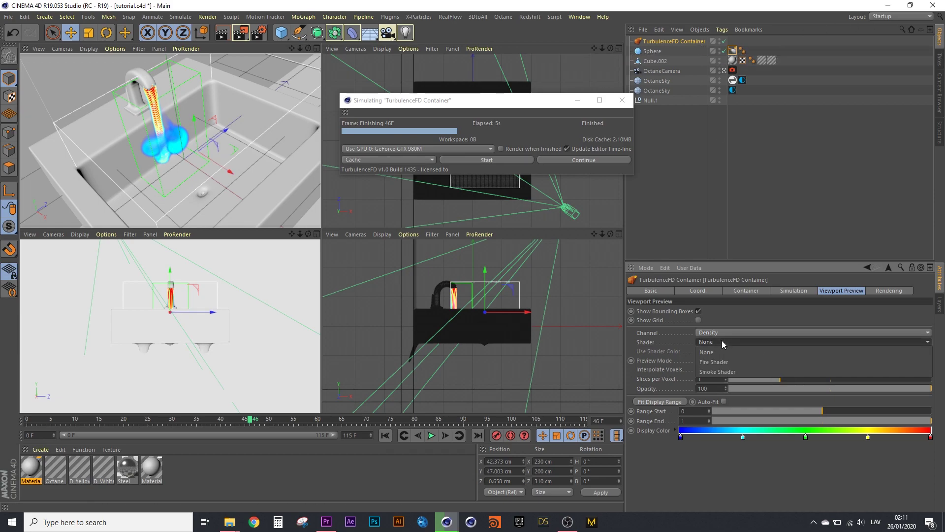
left_click(717, 371)
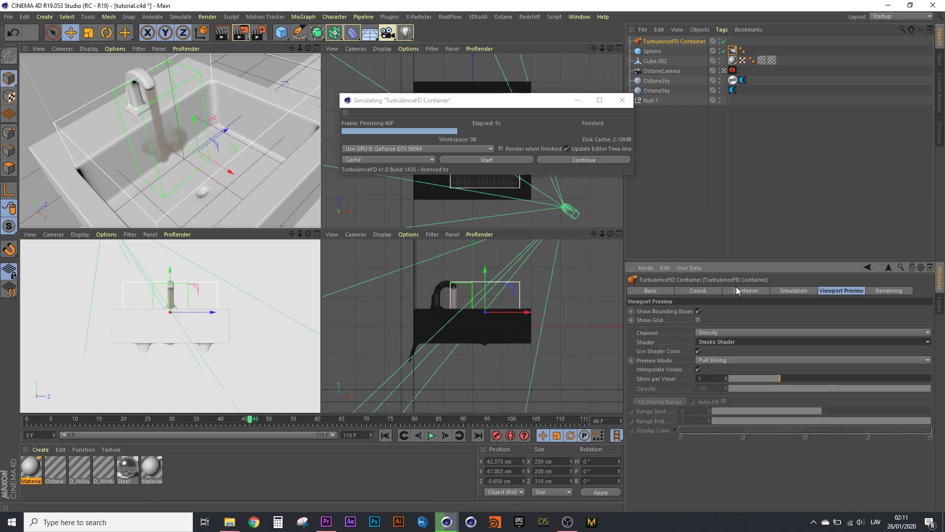
left_click(705, 344)
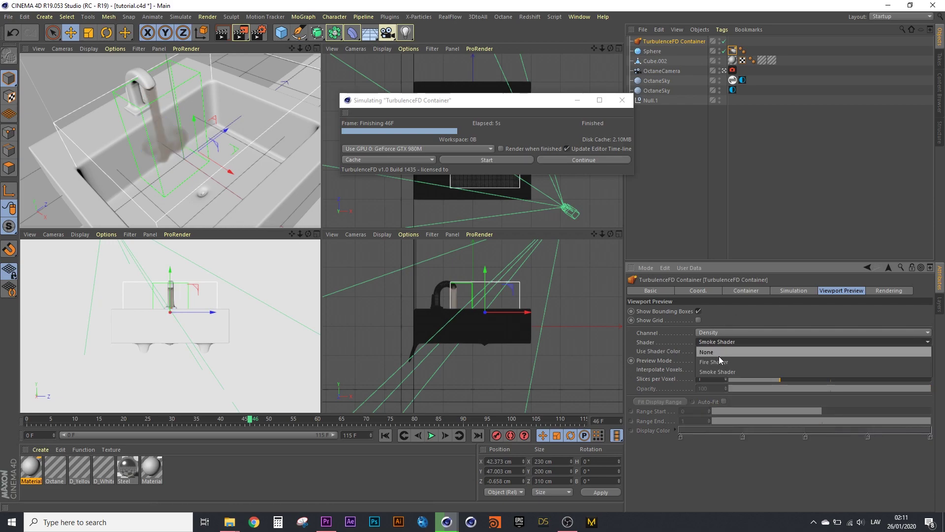
left_click(719, 361)
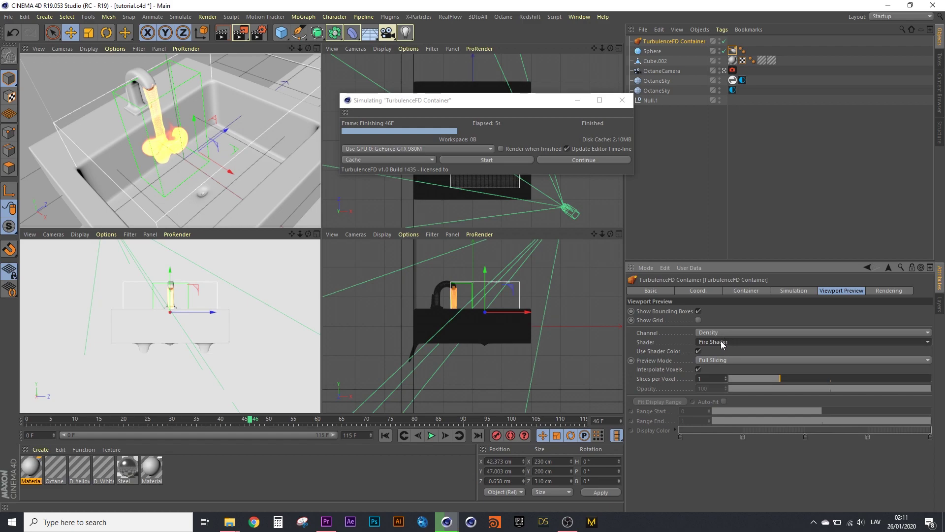
left_click(721, 341)
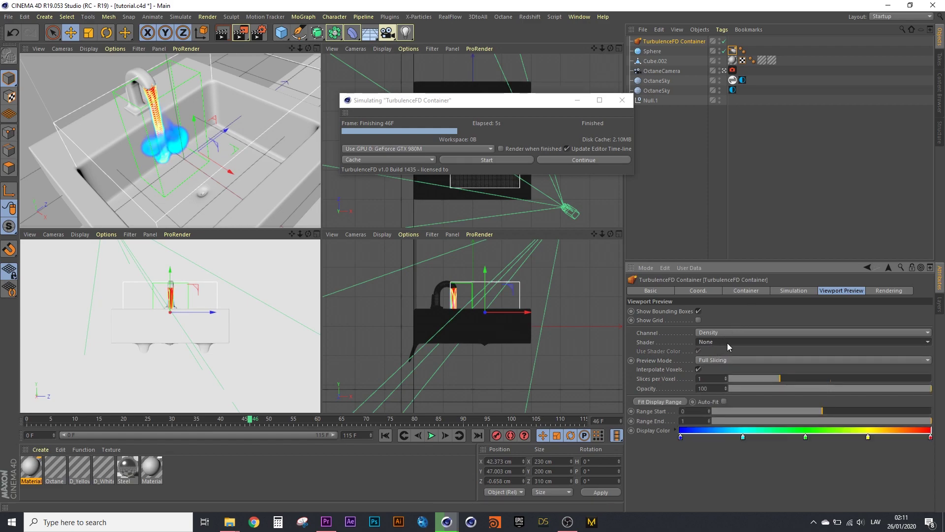
left_click(788, 291)
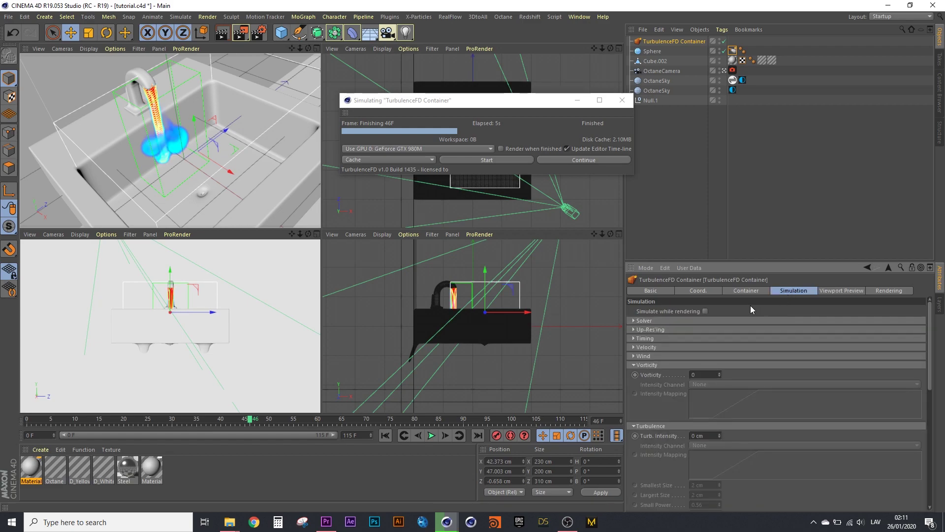
scroll(784, 386, "down", 5)
scroll(784, 386, "down", 3)
scroll(784, 386, "down", 3)
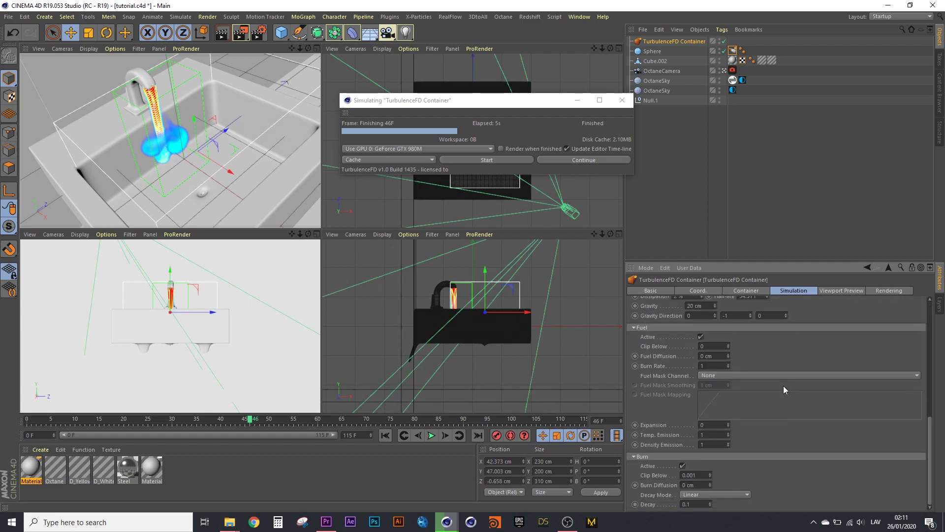
scroll(783, 386, "up", 2)
Set density gravity to 100 cm and gravity direction Y to -2.
double_click(712, 345)
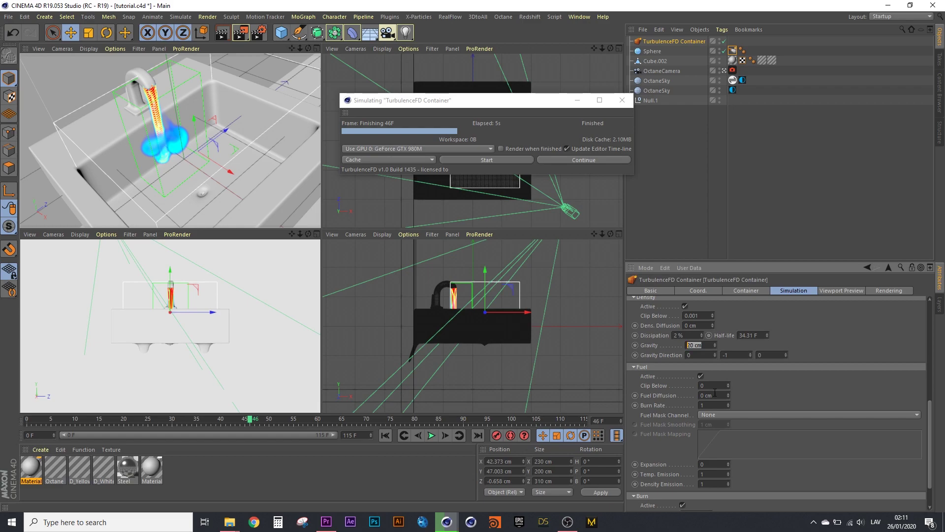
left_click(744, 356)
type("100")
type("-2")
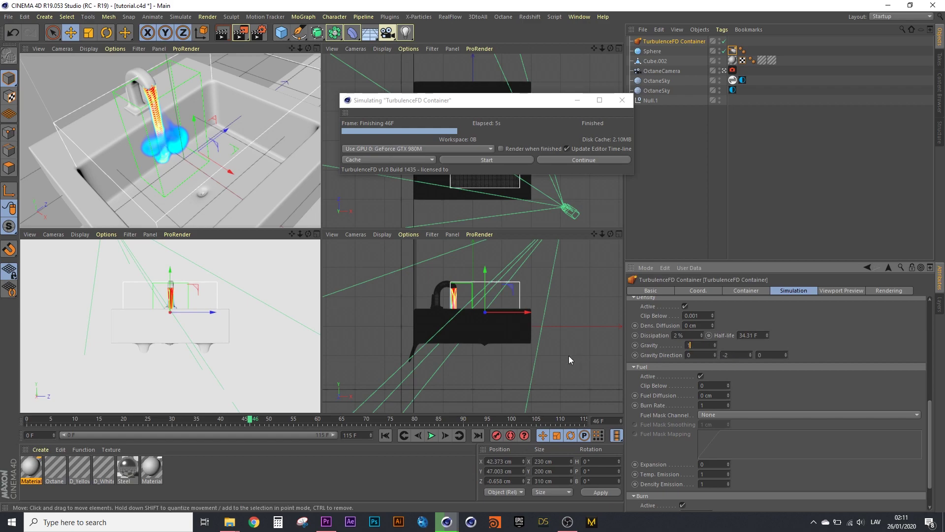
key("Return")
Re-simulate over the old cache, stopping at frame 40 with an 8.17 MB cache.
left_click(497, 161)
left_click(507, 259)
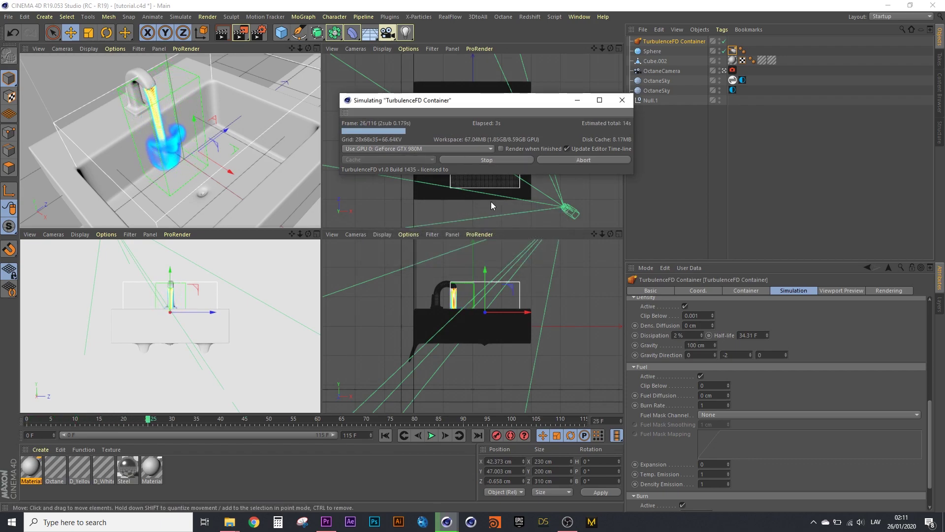
left_click(485, 163)
scroll(821, 337, "up", 3)
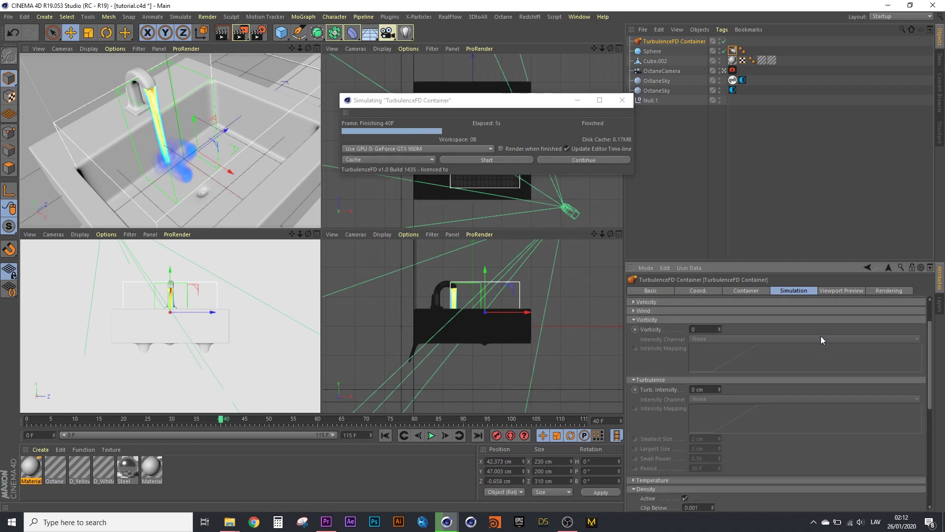
scroll(821, 337, "up", 3)
scroll(821, 336, "up", 2)
Close the -X, -Y, -Z, +X, +Y and +Z container boundaries, then restart over the cache.
left_click(650, 329)
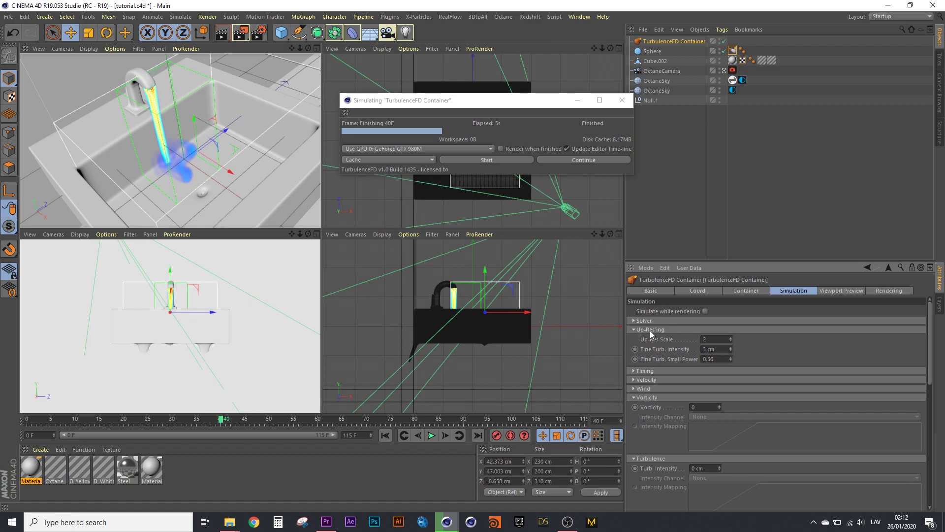
left_click(646, 321)
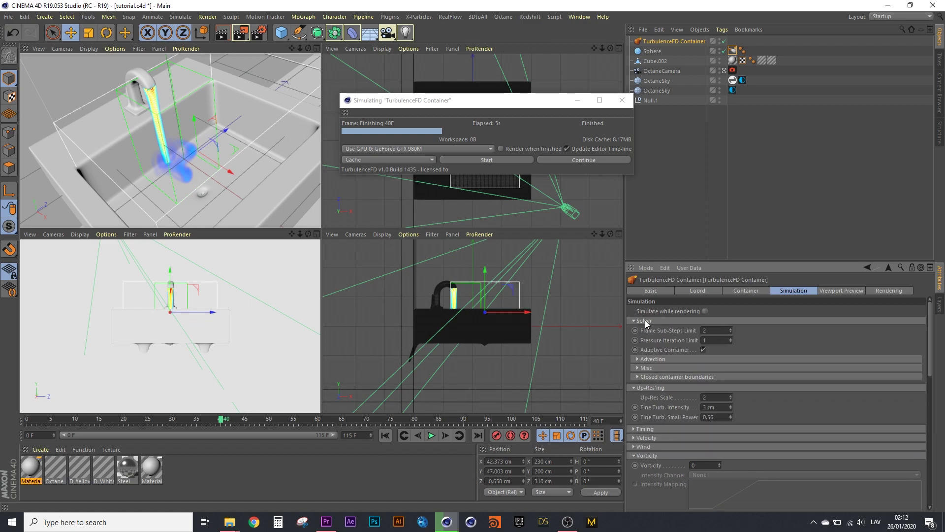
left_click(650, 377)
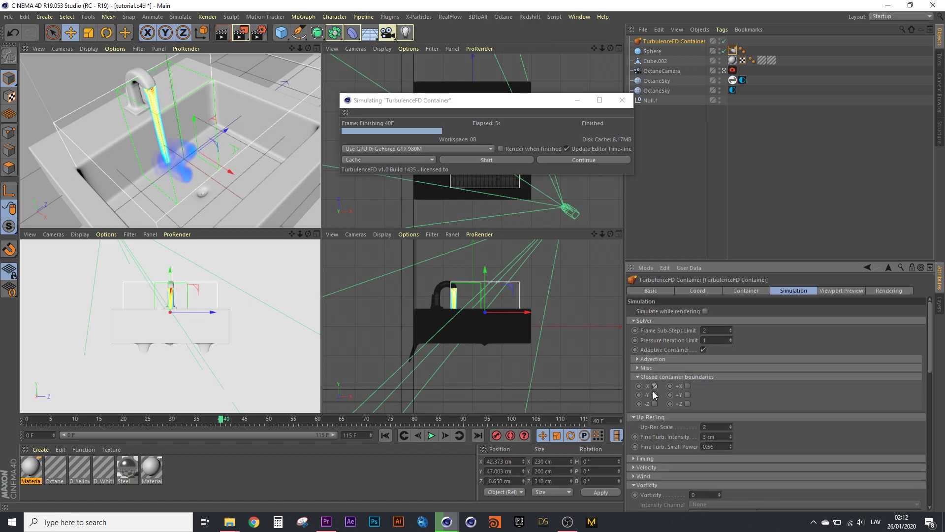
left_click(655, 387)
left_click(655, 403)
left_click(688, 386)
left_click(686, 403)
left_click(520, 162)
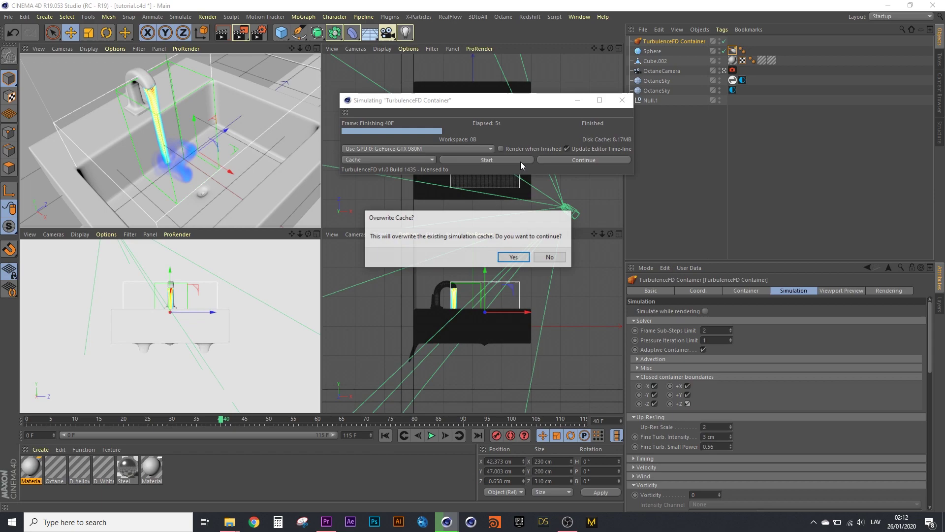
left_click(514, 257)
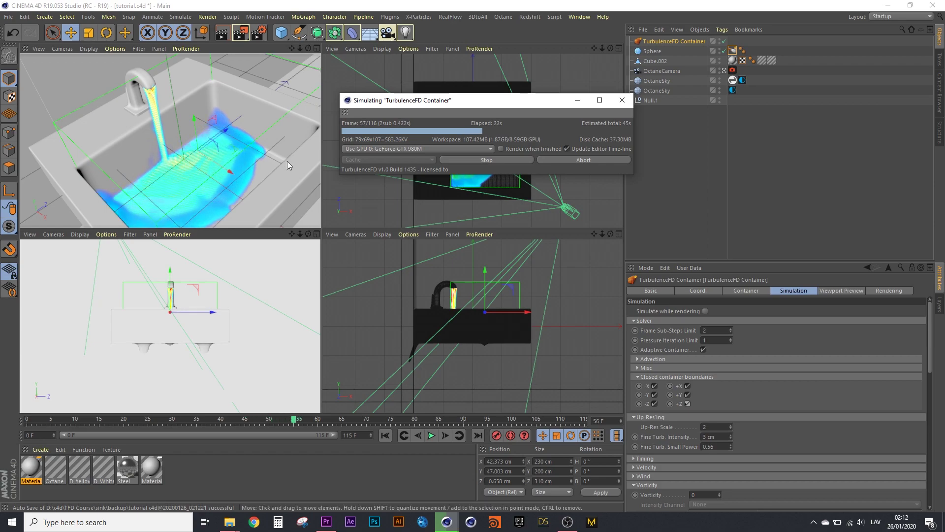
Stop the closed-boundary simulation at frame 65, leaving a 46.68 MB cache.
left_click(489, 163)
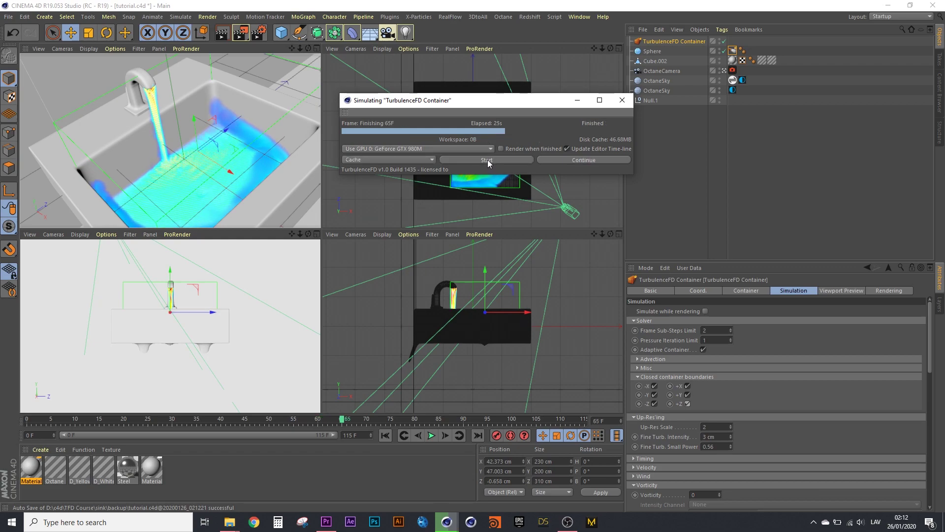
scroll(817, 395, "down", 3)
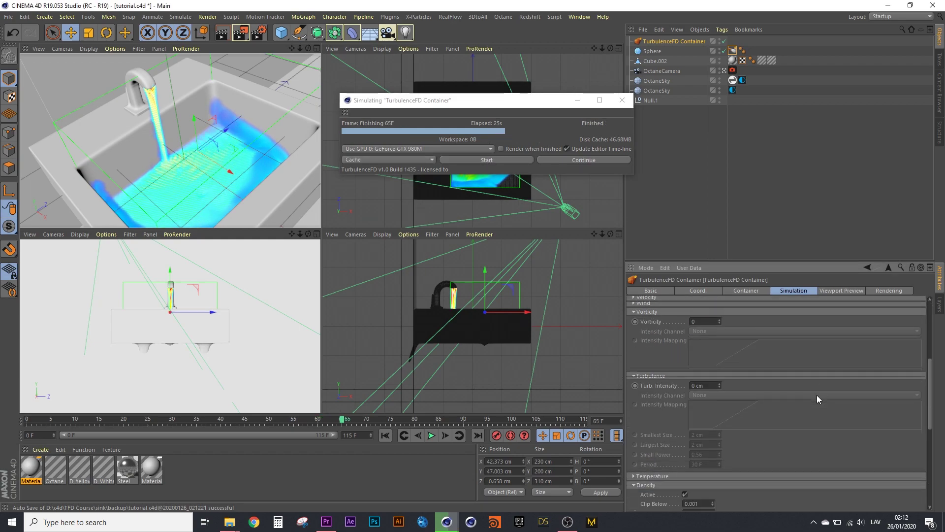
scroll(817, 395, "down", 3)
scroll(817, 396, "down", 3)
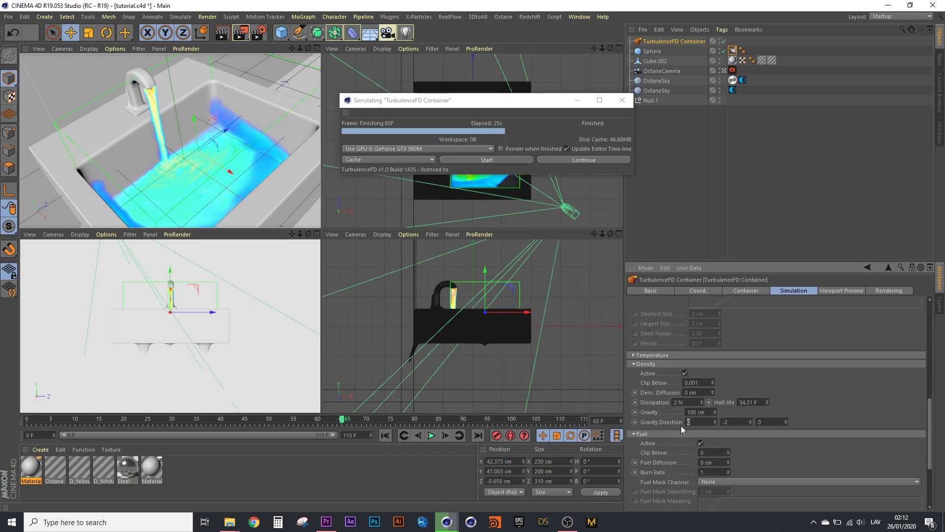
type("-1")
Re-simulate over the existing cache, then stop the run early.
left_click(505, 159)
left_click(513, 257)
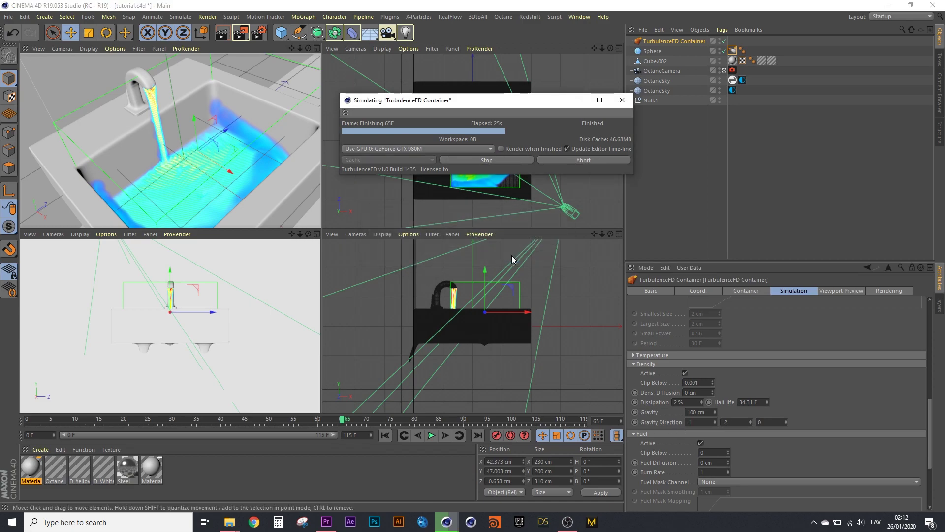
left_click(486, 159)
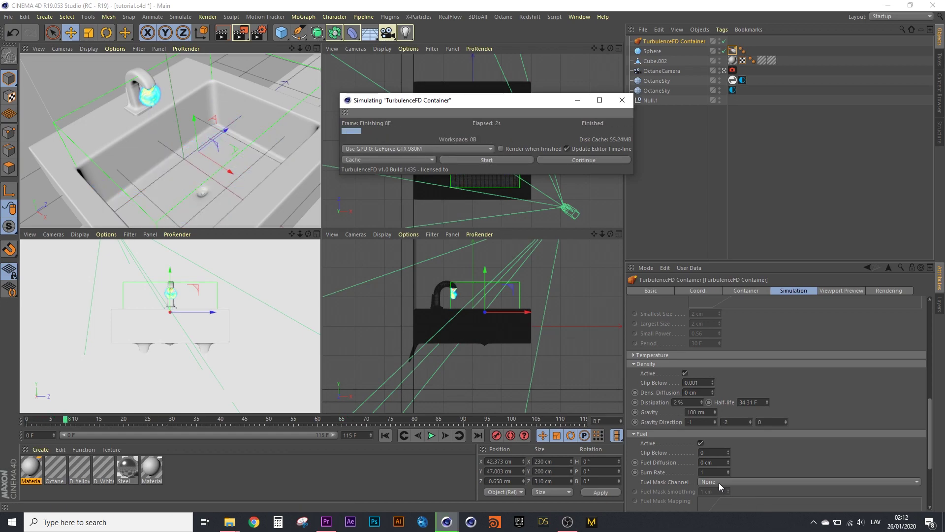
Set gravity direction to 0.5 and re-simulate, stopping at frame 19.
left_click(702, 422)
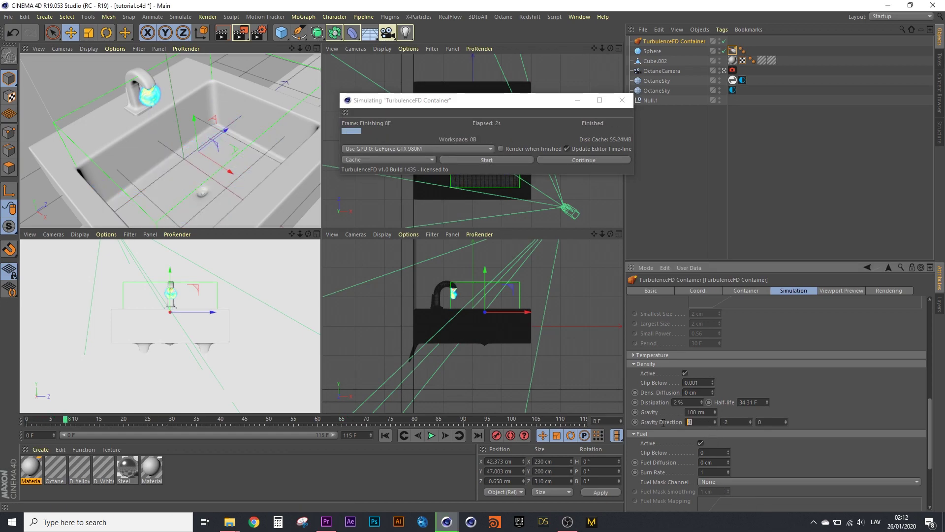
left_click(495, 161)
left_click(511, 256)
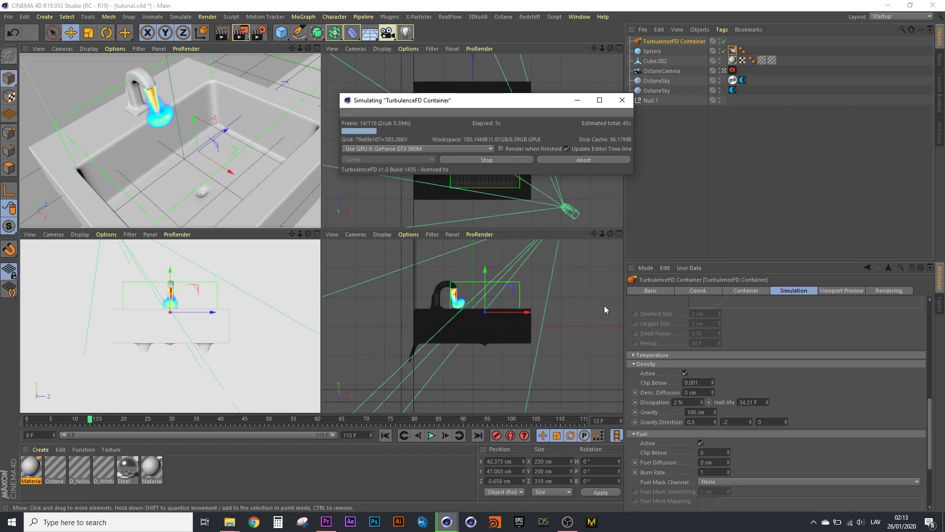
left_click(497, 161)
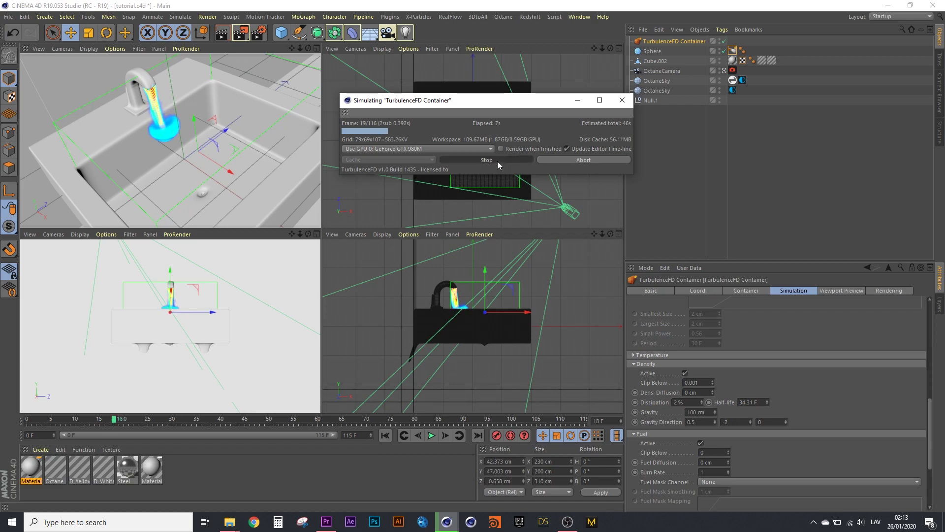
Raise gravity to 200 cm and re-simulate, stopping at frame 32 with a 57.02 MB cache.
left_click(689, 412)
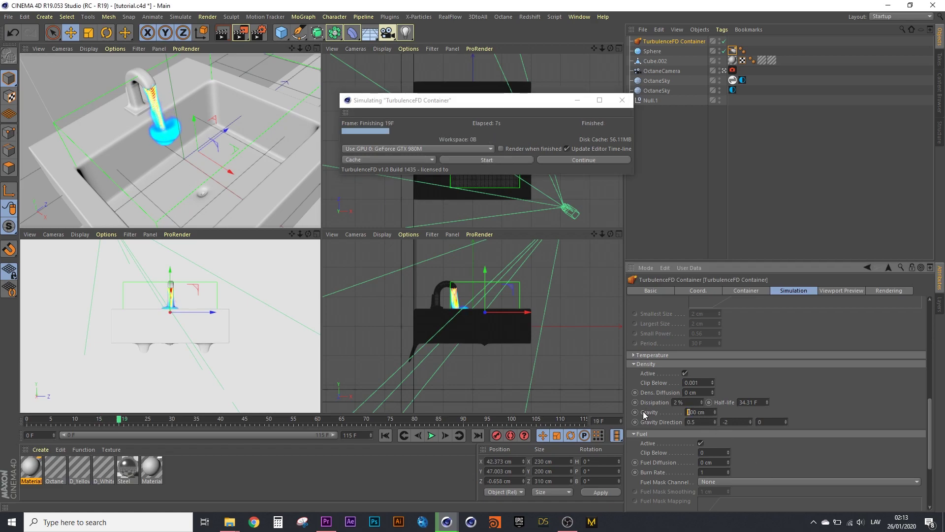
left_click(507, 162)
left_click(514, 258)
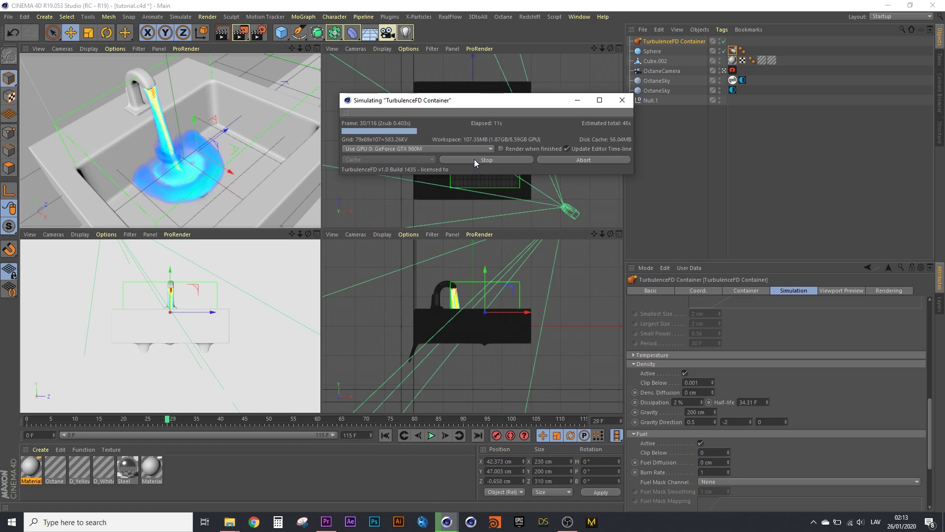
left_click(474, 160)
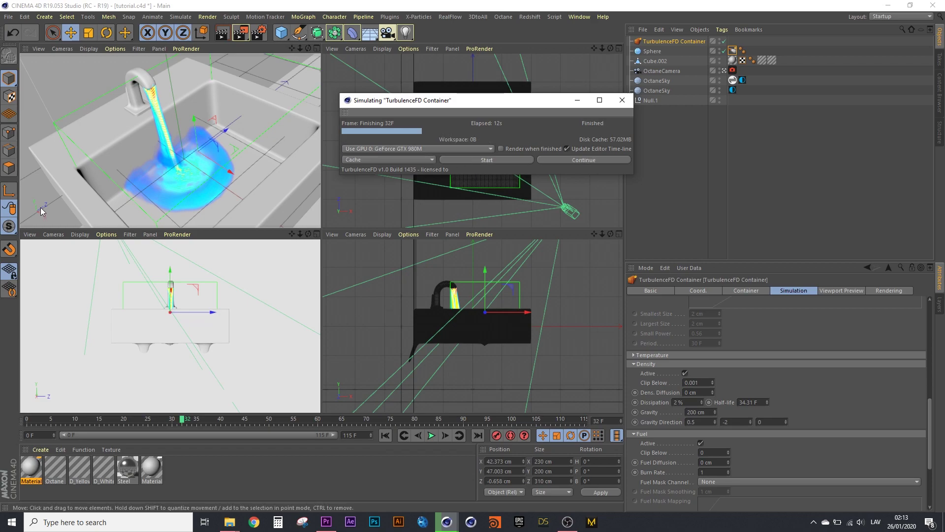
Set gravity to 220 cm, vorticity 11, turbulence intensity 24 cm and largest size 8 cm.
left_click(844, 380)
scroll(844, 380, "up", 4)
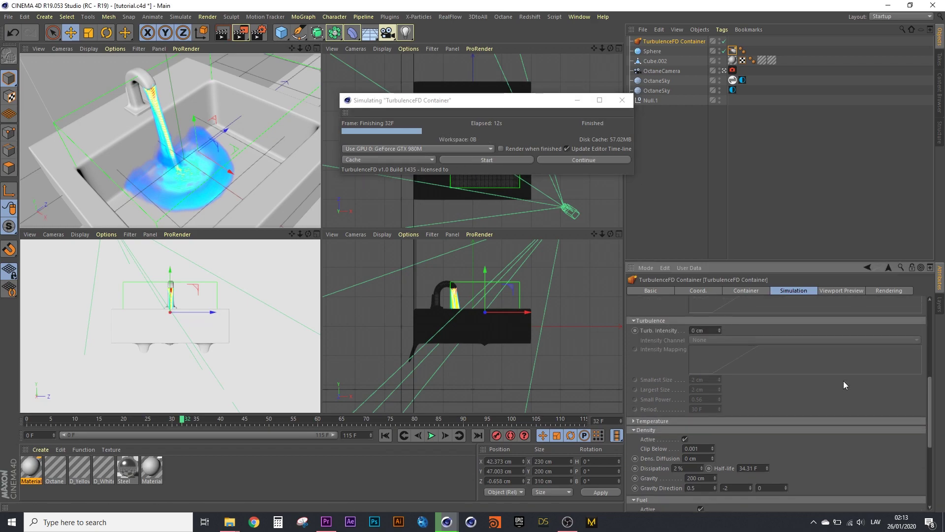
scroll(844, 384, "up", 1)
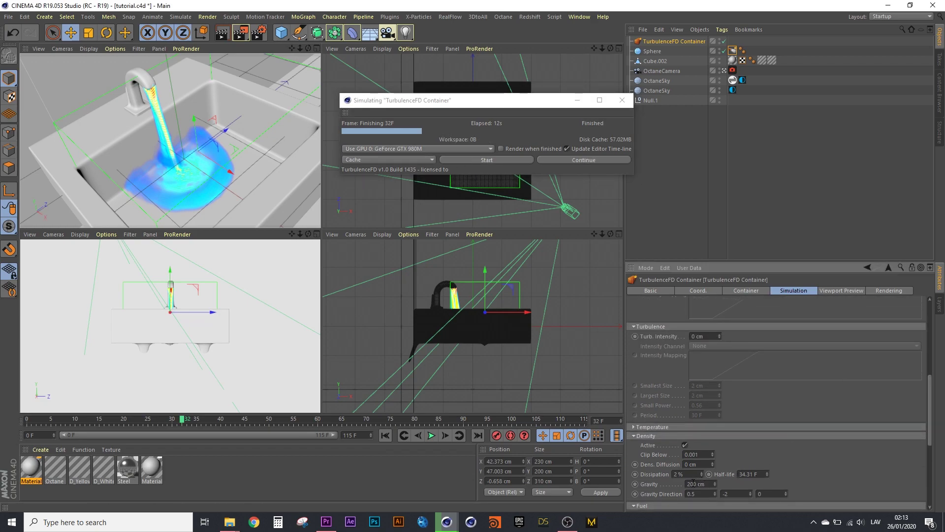
type("220")
key("Return")
scroll(850, 467, "up", 1)
scroll(850, 467, "up", 2)
scroll(851, 468, "up", 1)
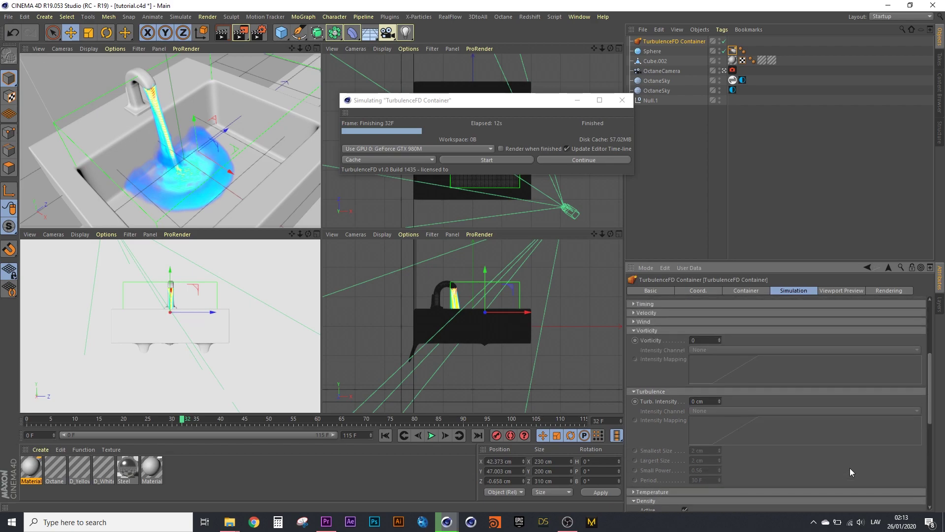
left_click(707, 339)
type("11")
key("Return")
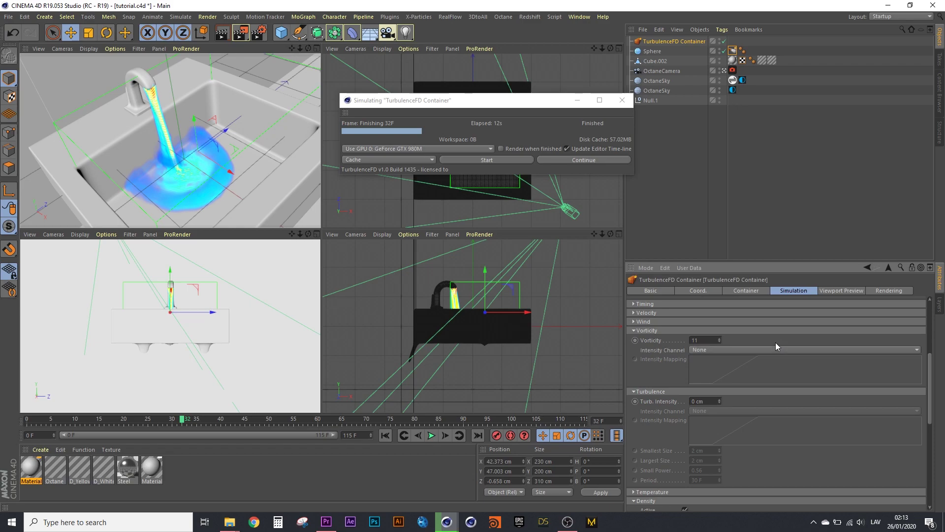
left_click(713, 402)
type("24")
key("Return")
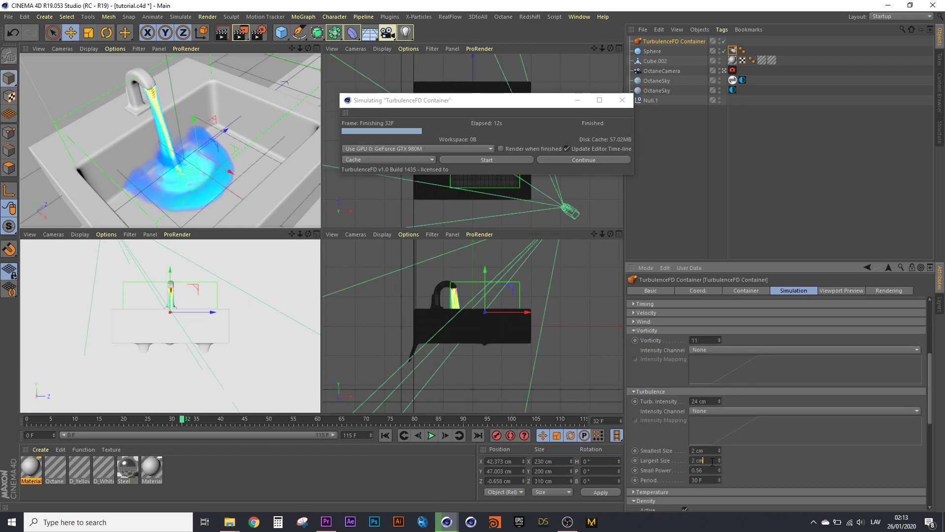
key("Return")
type("8")
Re-simulate over the old cache, stopping at frame 41 with a 67.55 MB cache.
left_click(471, 158)
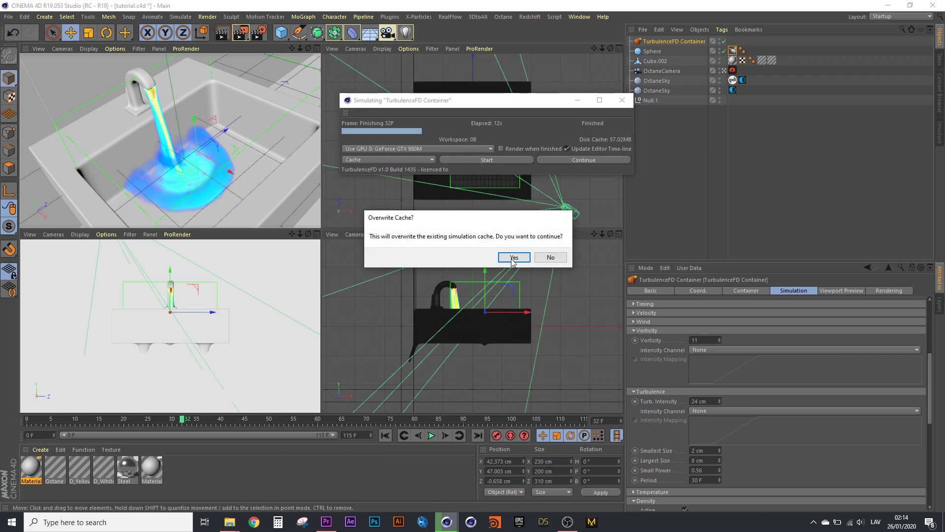
left_click(520, 261)
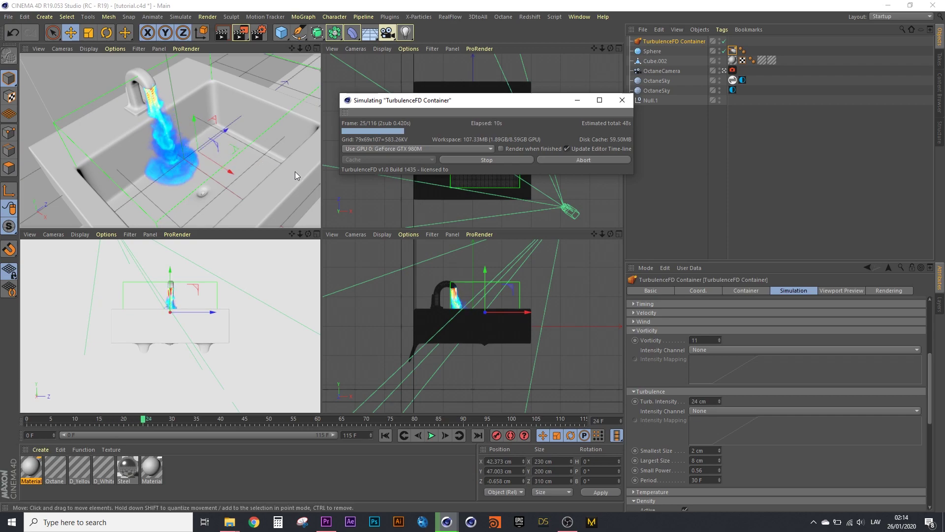
left_click(482, 160)
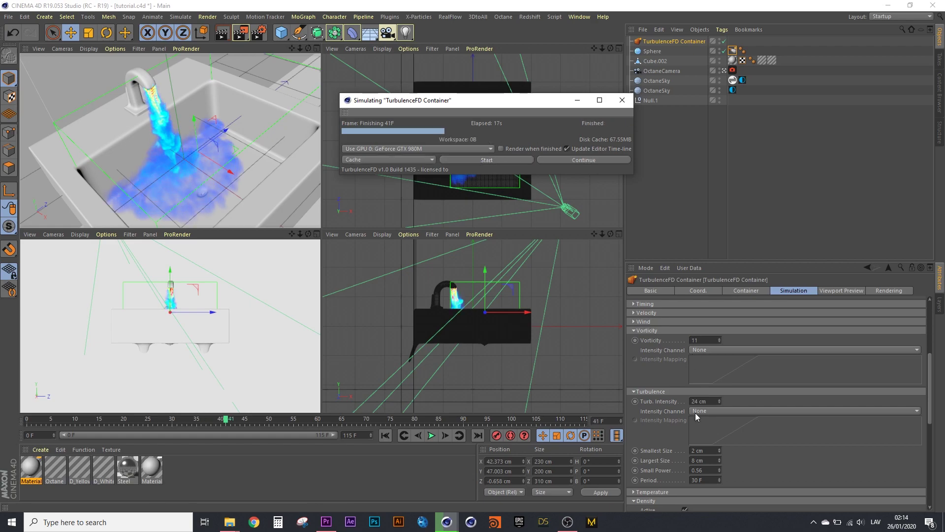
Set turbulence intensity to 0 cm and vorticity to 5.
left_click(706, 401)
type("0")
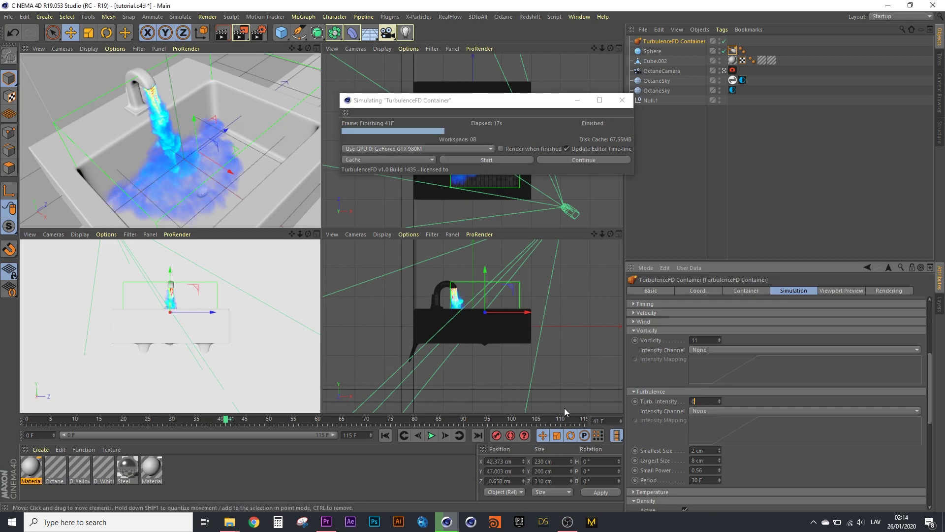
key("Return")
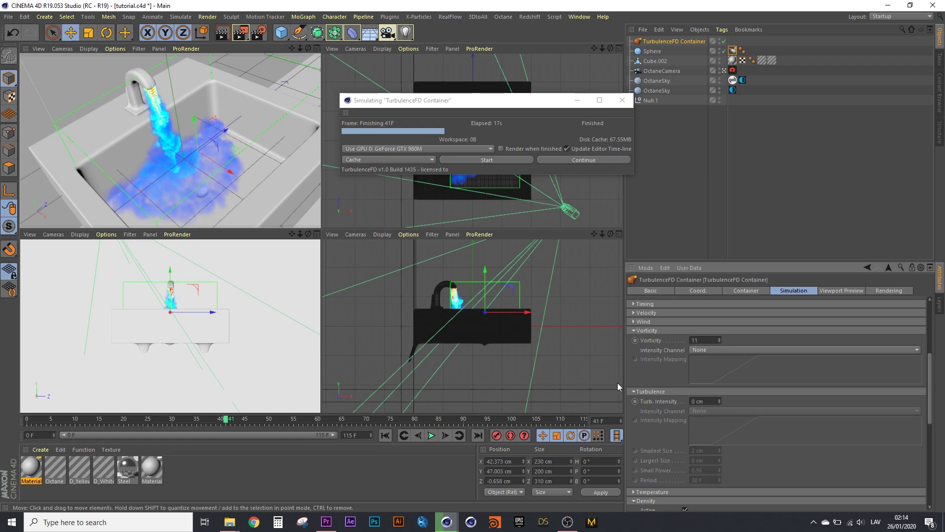
left_click(703, 341)
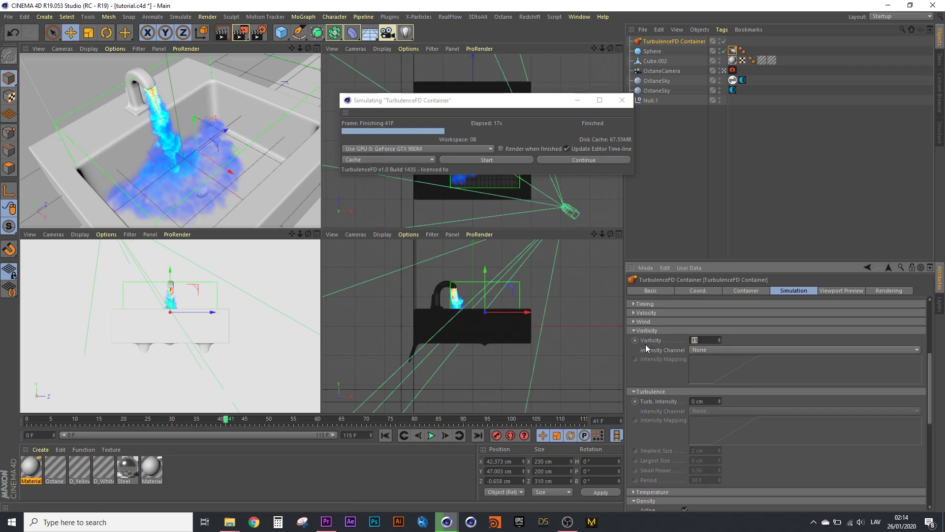
type("5")
Re-simulate over the old cache, stopping at frame 27 with a 73 MB cache.
left_click(497, 161)
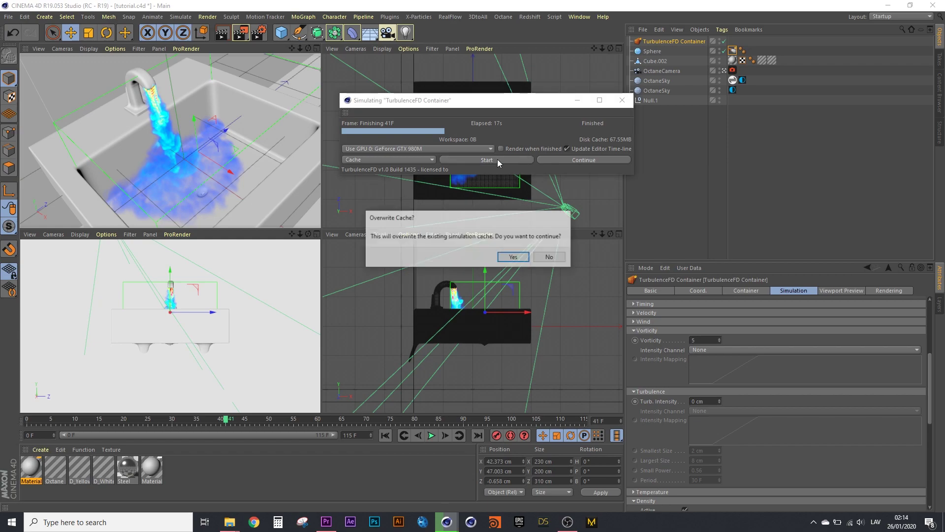
left_click(507, 257)
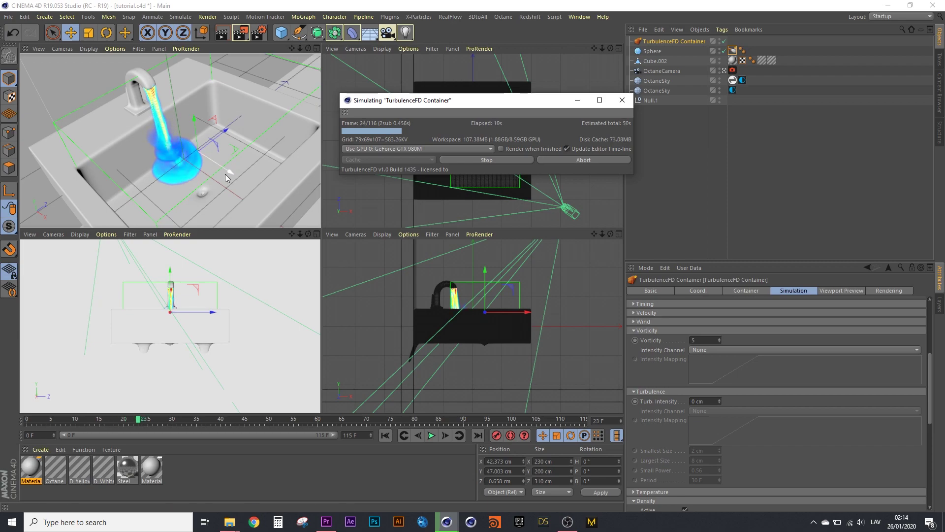
left_click(488, 160)
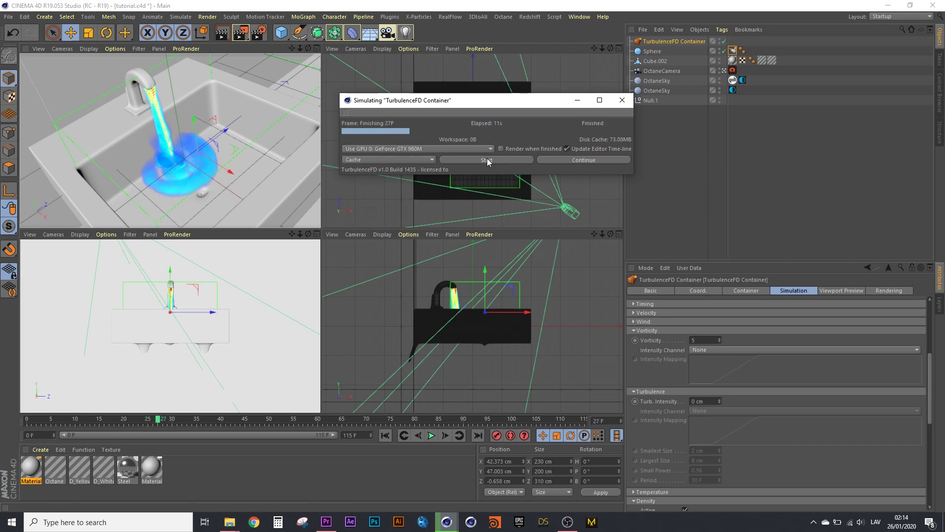
Set turbulence intensity to 10 cm and largest size to 4 cm, then re-simulate over the cache.
left_click(707, 400)
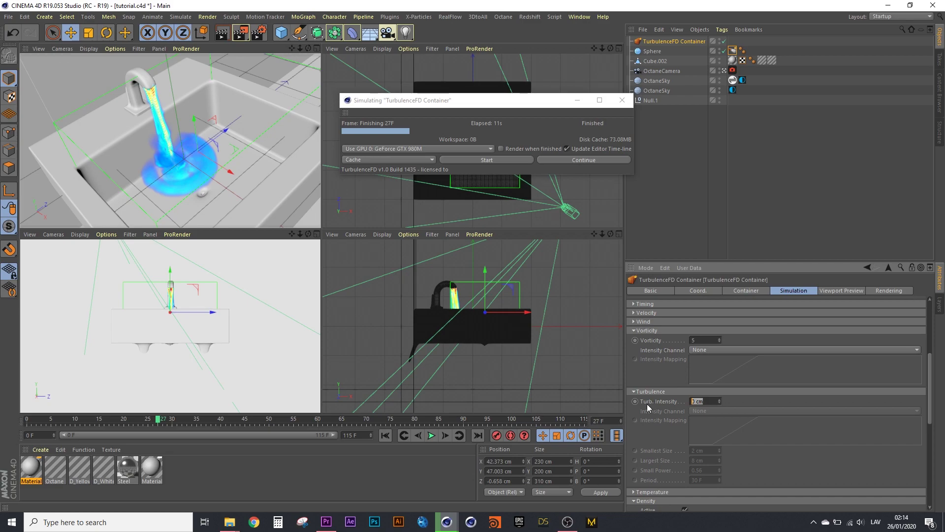
type("10")
key("Return")
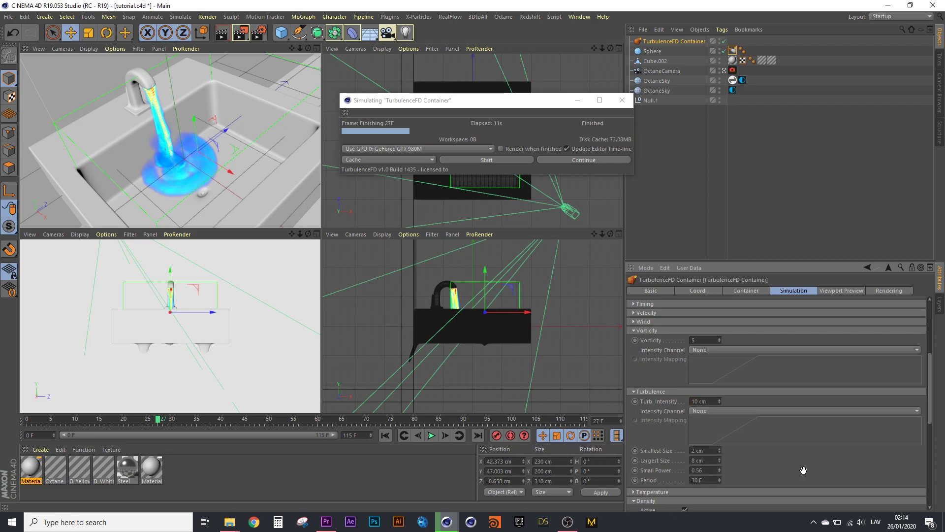
double_click(717, 460)
type("4")
key("Return")
left_click(520, 162)
left_click(512, 256)
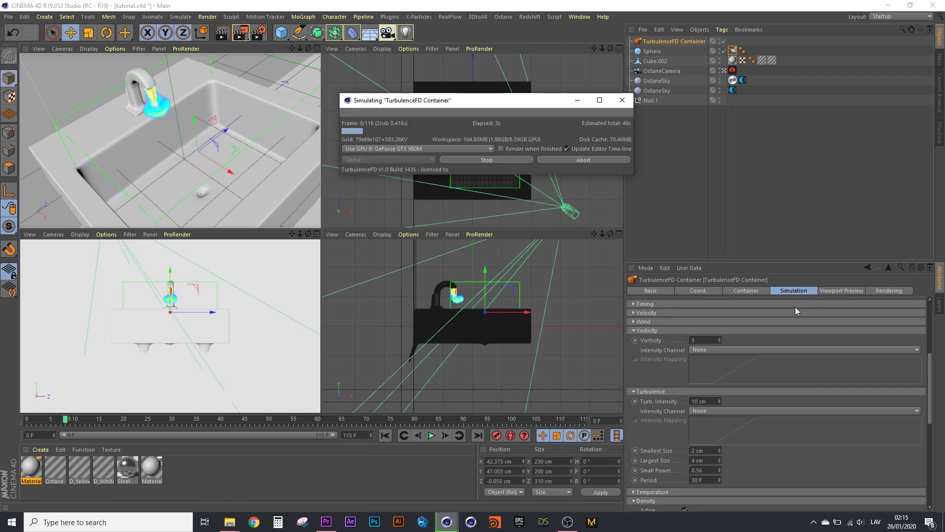
left_click_drag(931, 390, 930, 424)
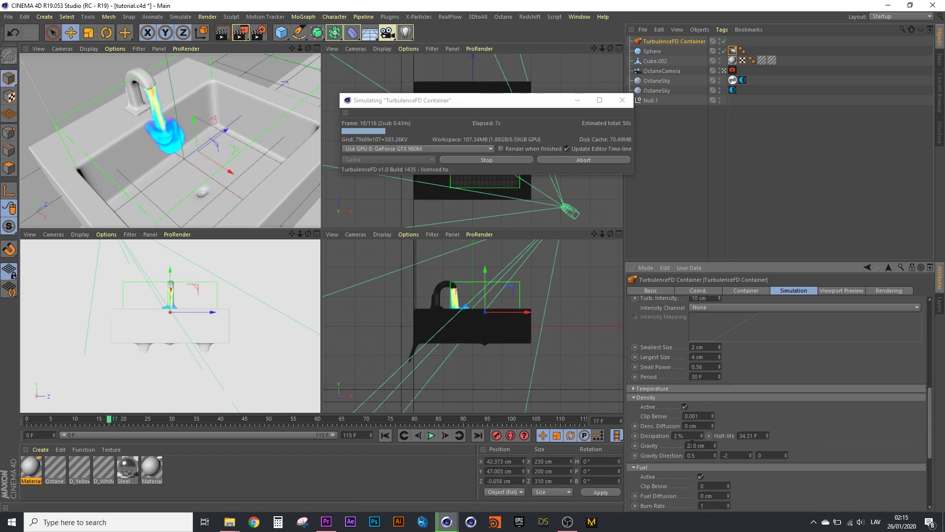
Set gravity direction X to 1 and gravity to 320 cm, then re-simulate to frame 50.
left_click(503, 161)
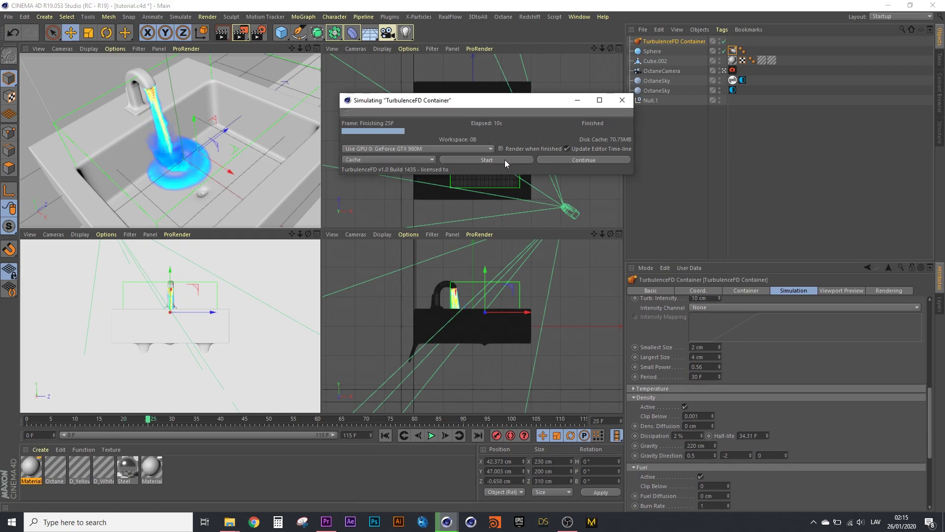
left_click(692, 455)
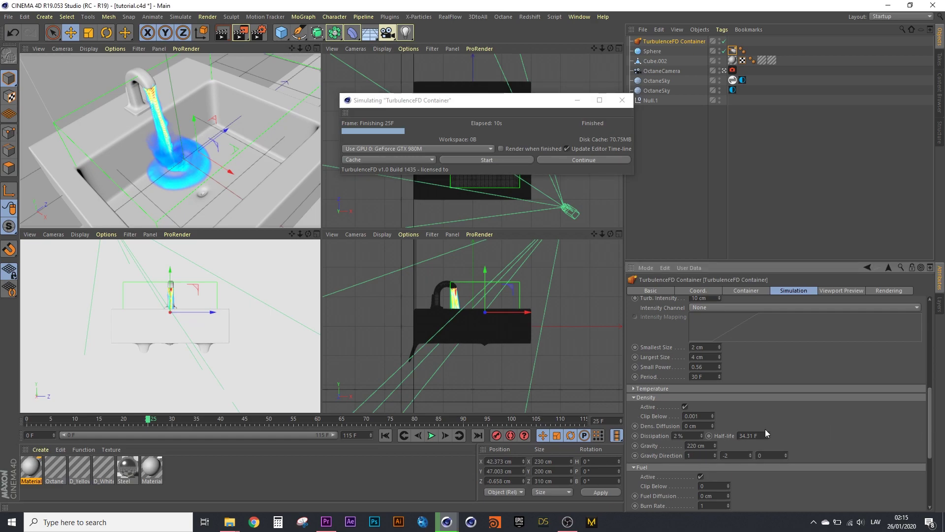
type("2")
left_click(477, 159)
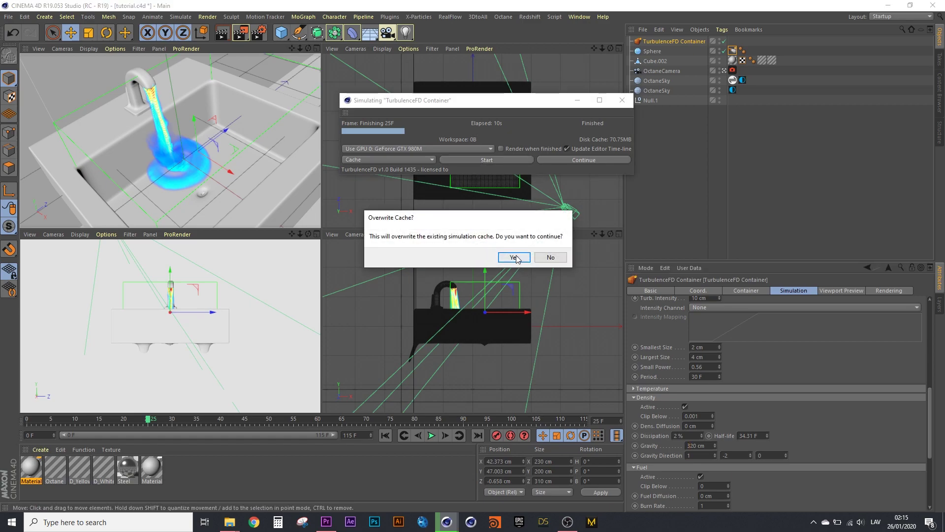
left_click(516, 258)
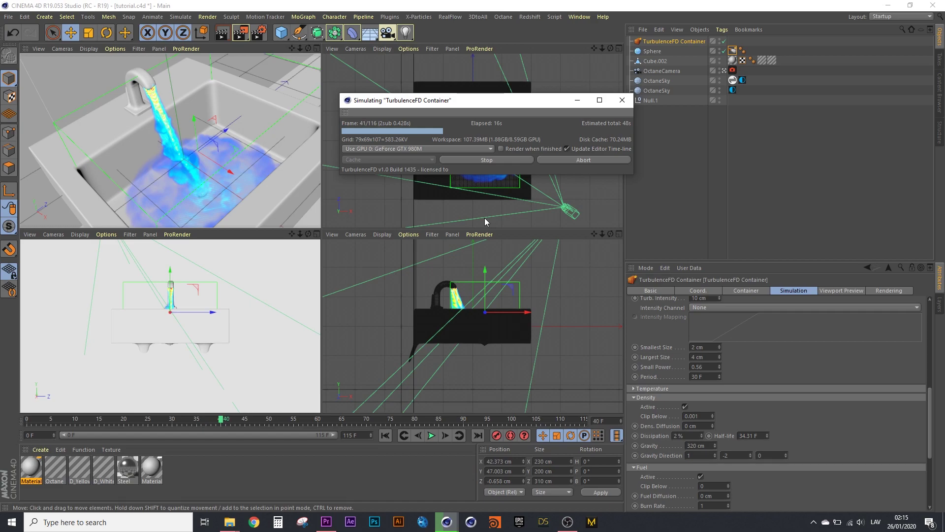
left_click(483, 162)
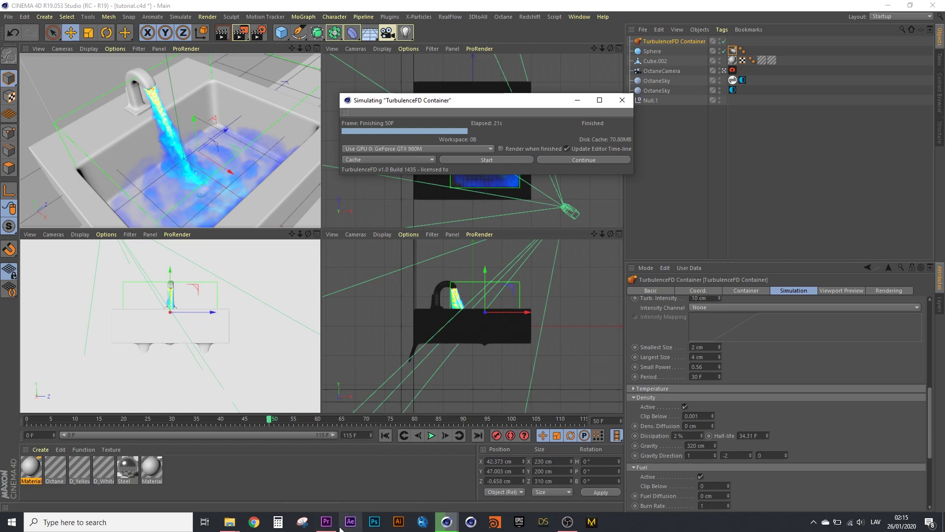
left_click(326, 521)
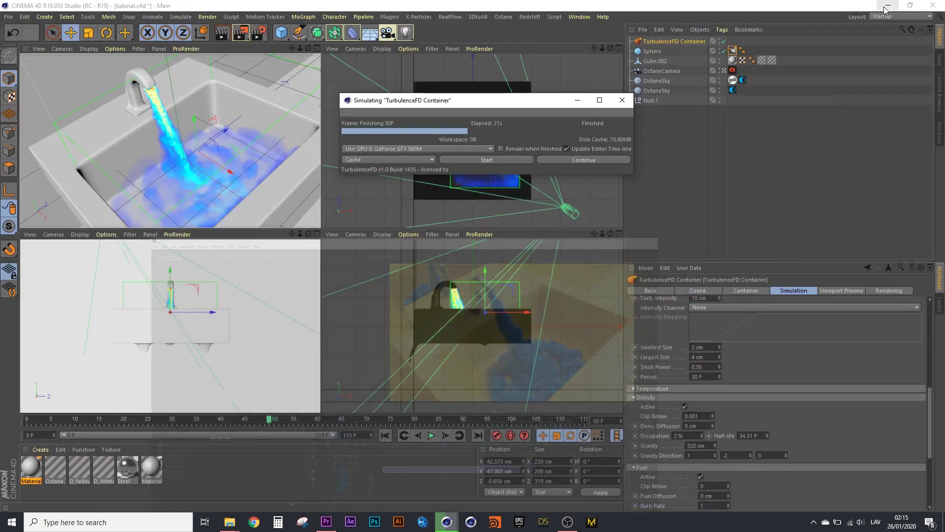
Set turbulence intensity to 24 cm, vorticity to 11 and largest size to 8 cm.
left_click(887, 6)
scroll(818, 368, "up", 2)
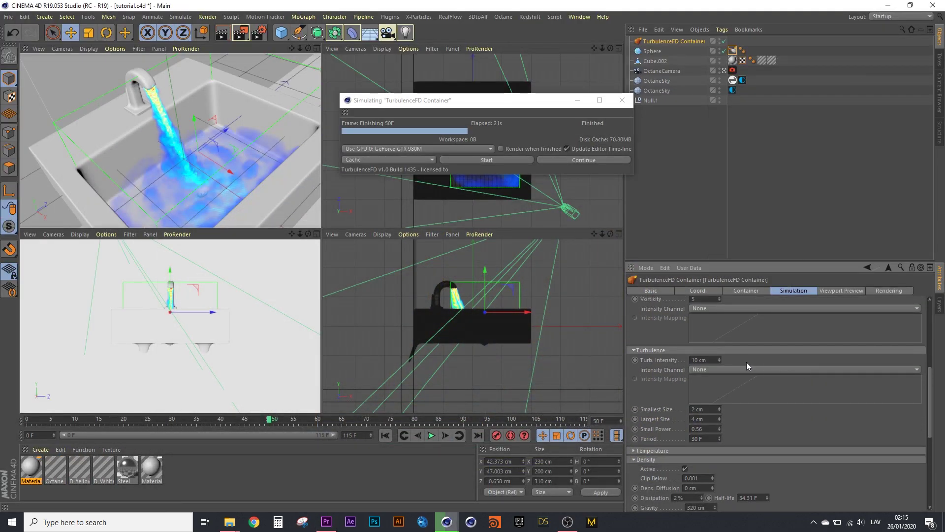
type("24")
key("Return")
scroll(763, 438, "up", 2)
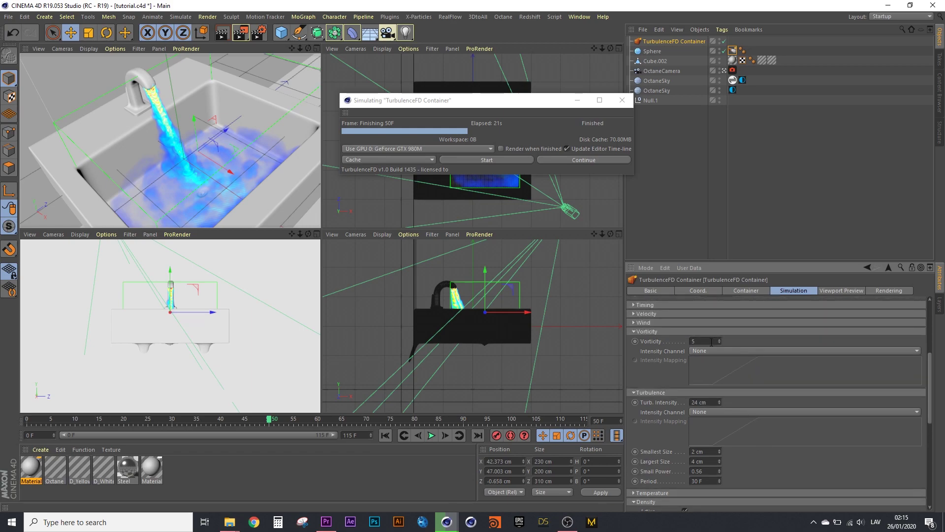
left_click_drag(718, 340, 763, 340)
scroll(762, 467, "down", 1)
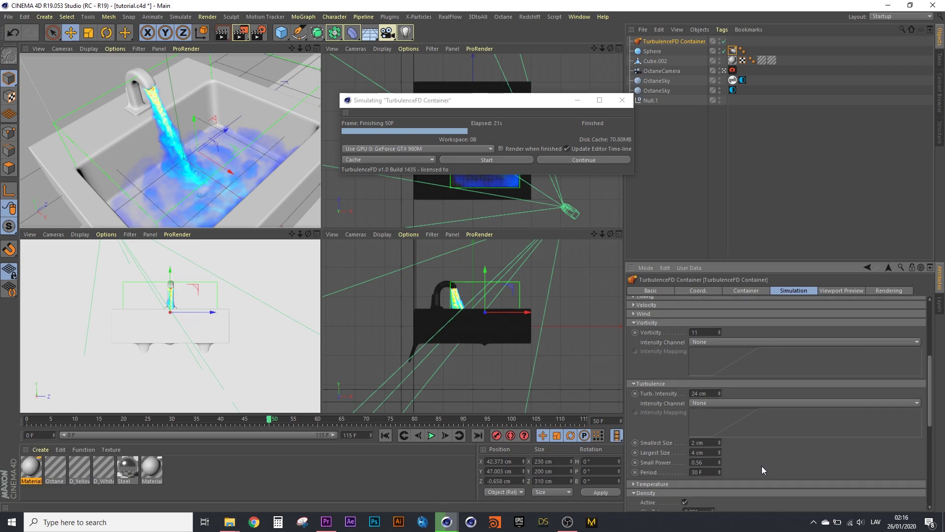
double_click(714, 454)
type("8")
Re-simulate the pour, overwriting the cache, and stop around frame 35.
left_click(496, 158)
left_click(514, 258)
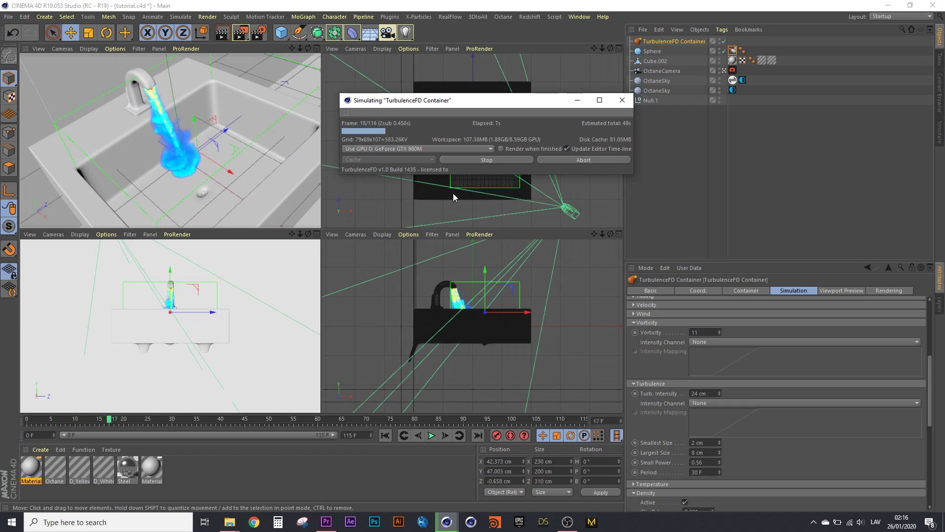
left_click(491, 160)
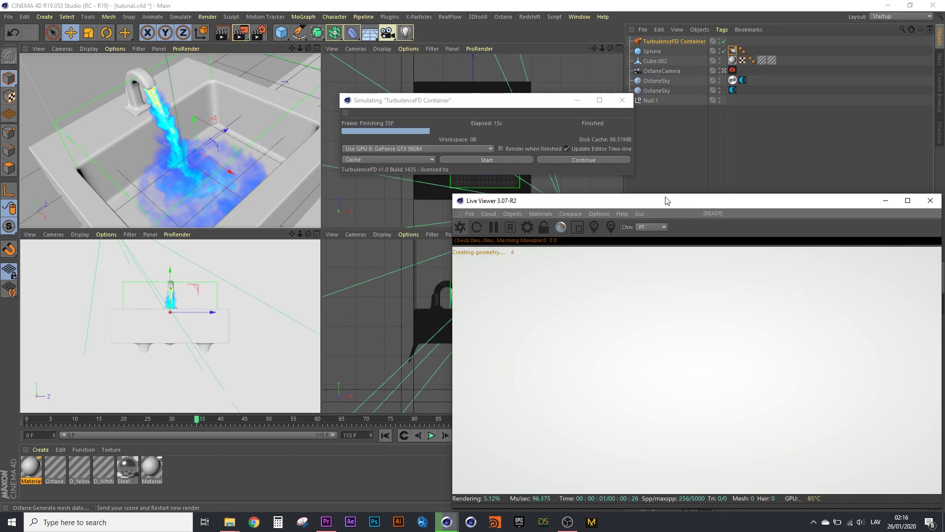
Drag the Octane Live Viewer window left, clear of the Attributes Manager.
left_click_drag(665, 201, 666, 200)
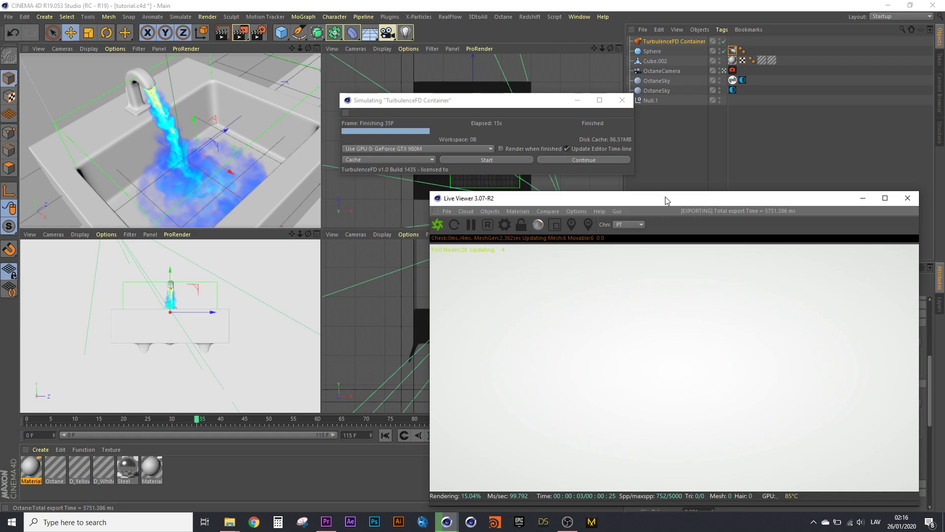
left_click_drag(666, 197, 347, 189)
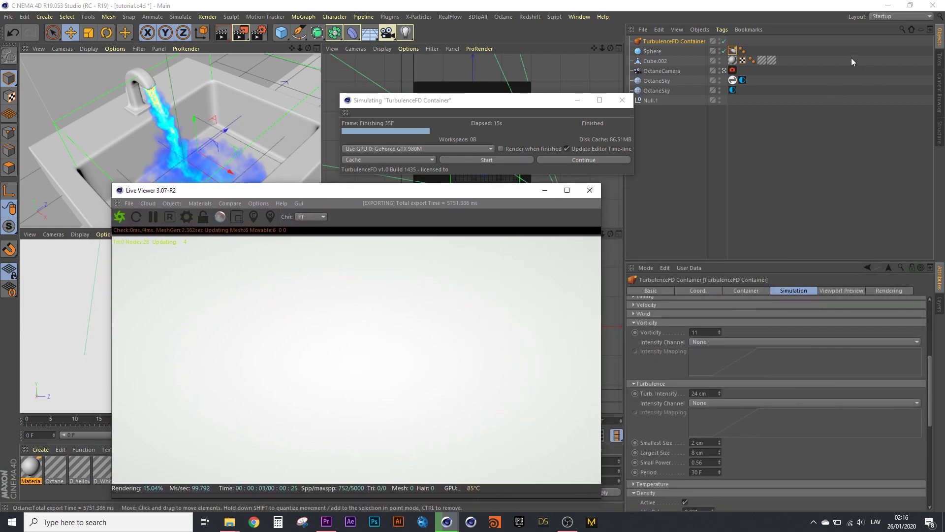
Add an Octane Object tag to TurbulenceFD Container with Abs/sct. channel set to Density.
right_click(665, 41)
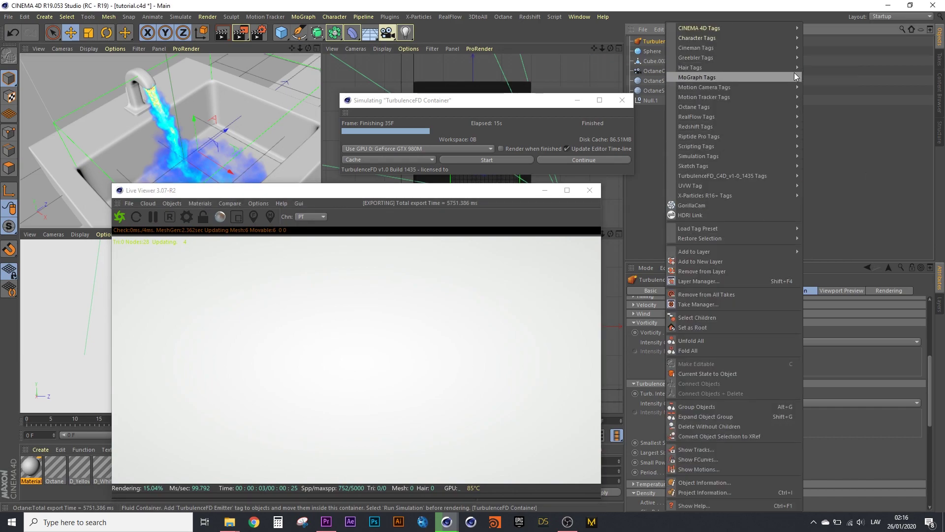
mouse_move(709, 106)
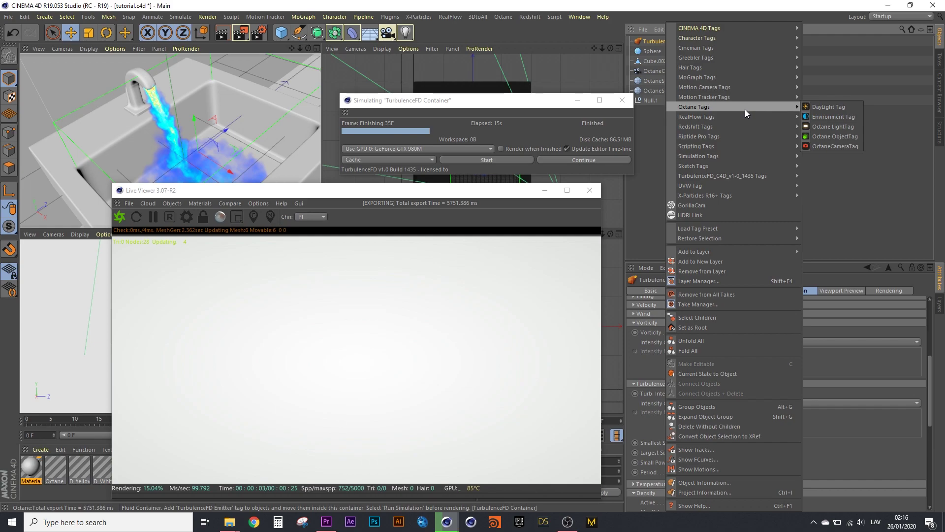
left_click(830, 135)
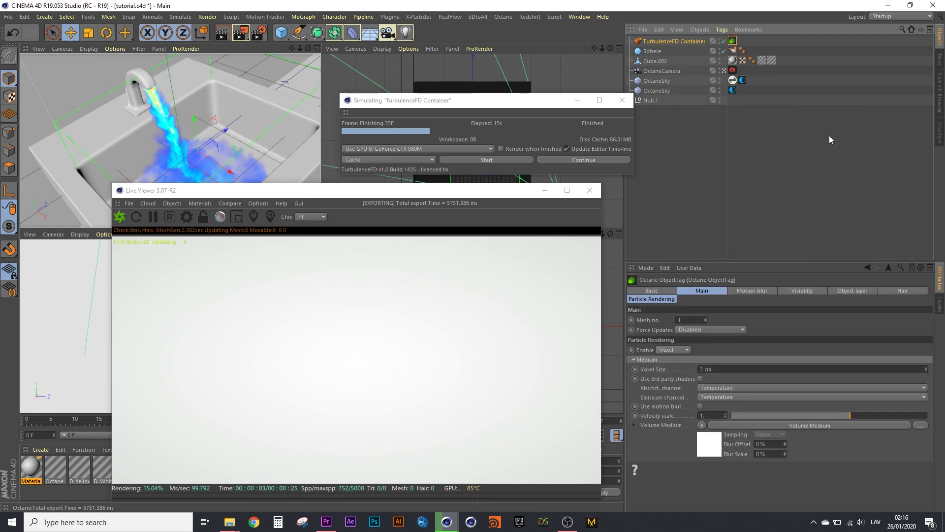
left_click(718, 389)
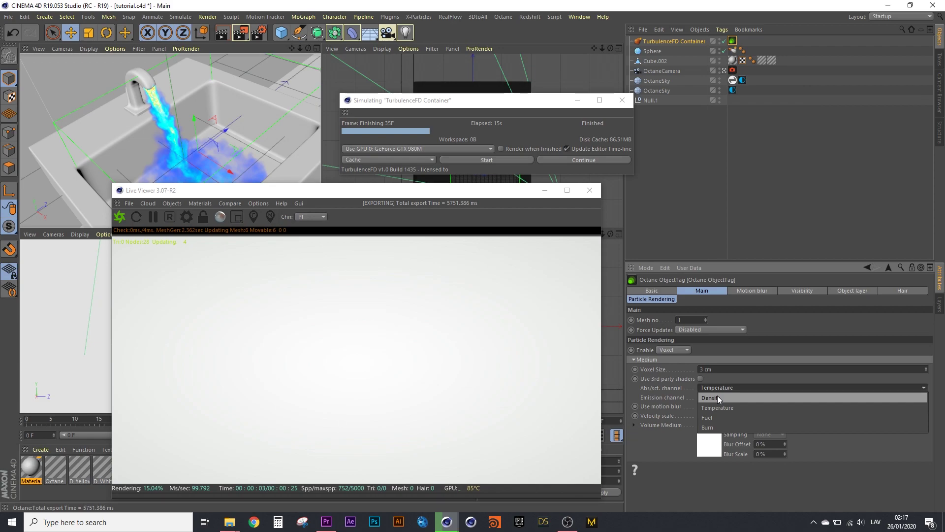
left_click(717, 398)
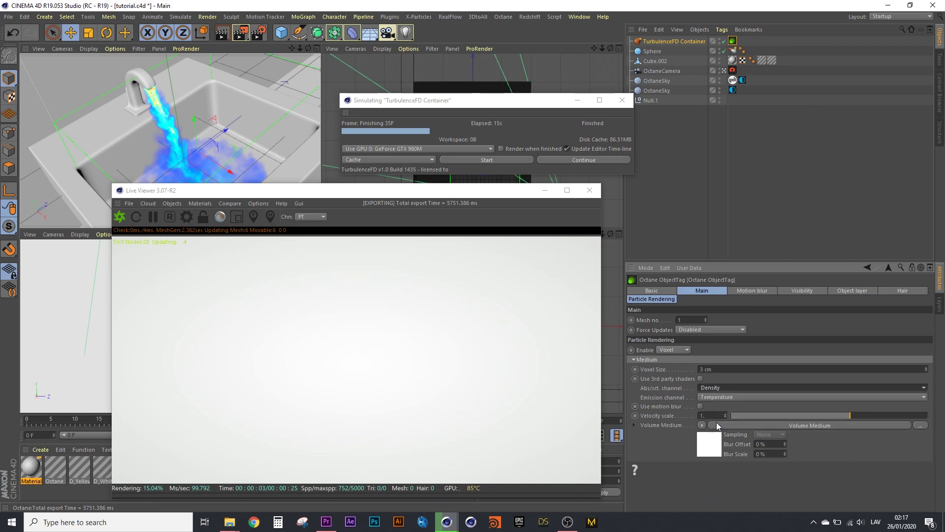
Clear the Volume Medium's Emission and Emission ramp shaders and uncheck Invert absorption.
left_click(717, 445)
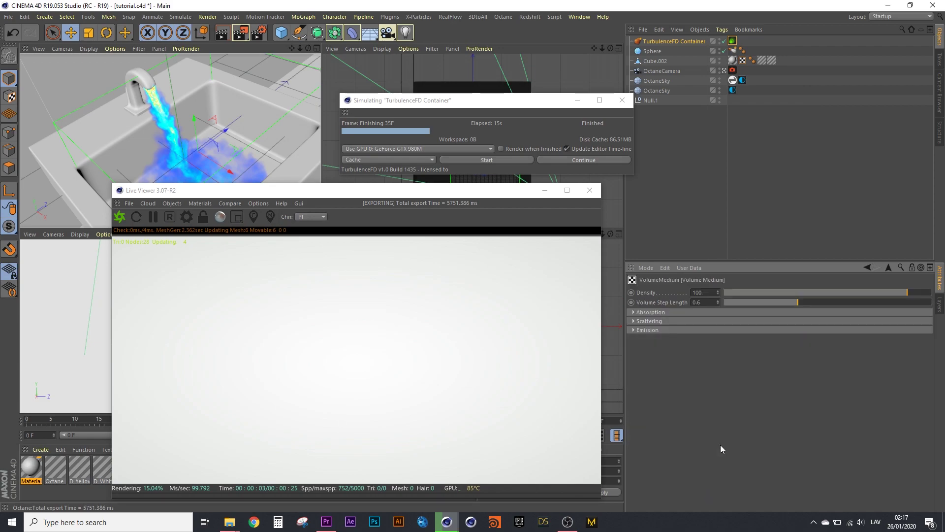
left_click(639, 330)
left_click(683, 339)
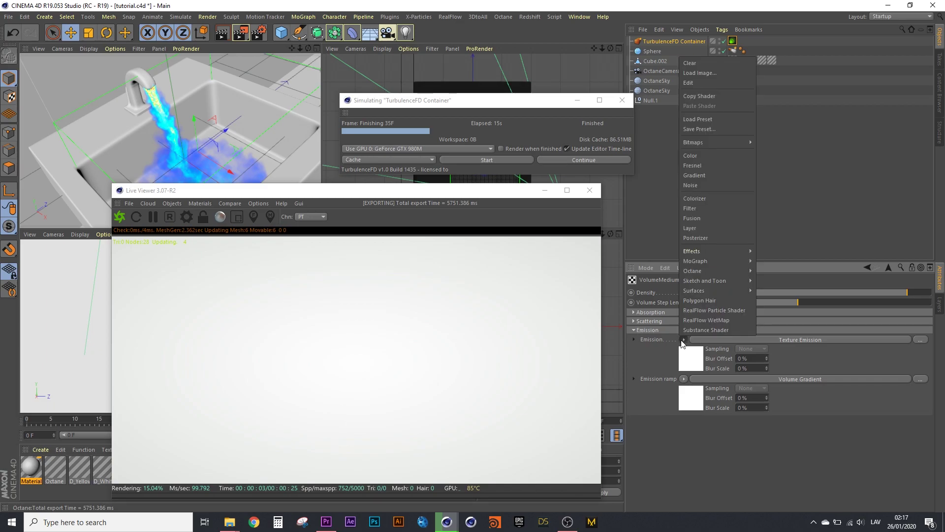
left_click(694, 62)
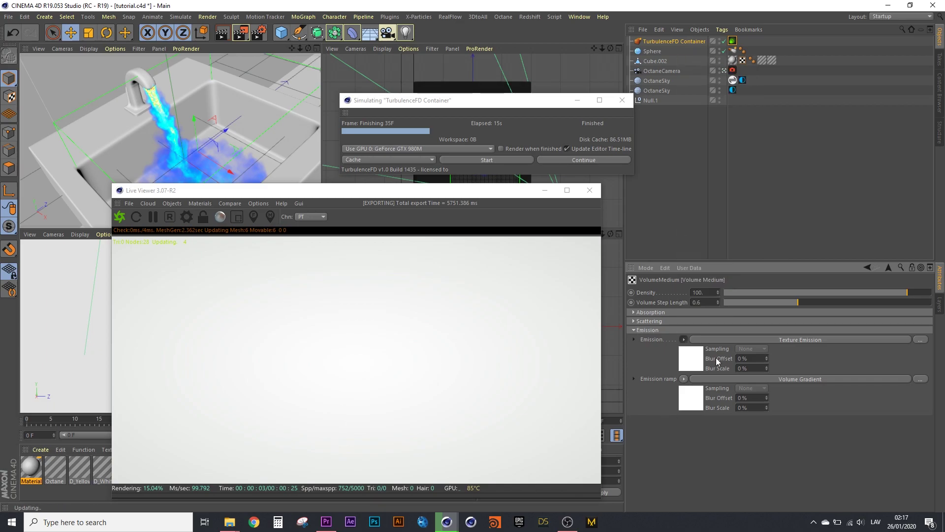
left_click(684, 339)
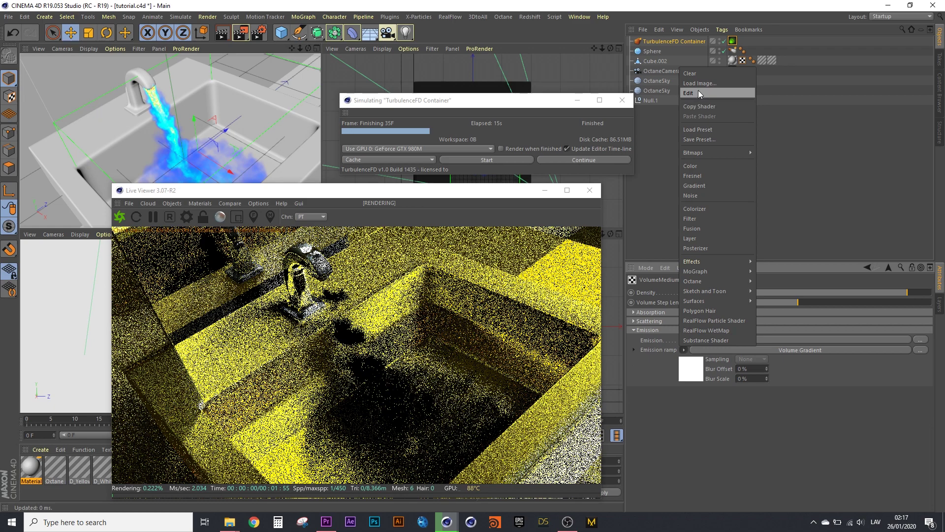
left_click(699, 74)
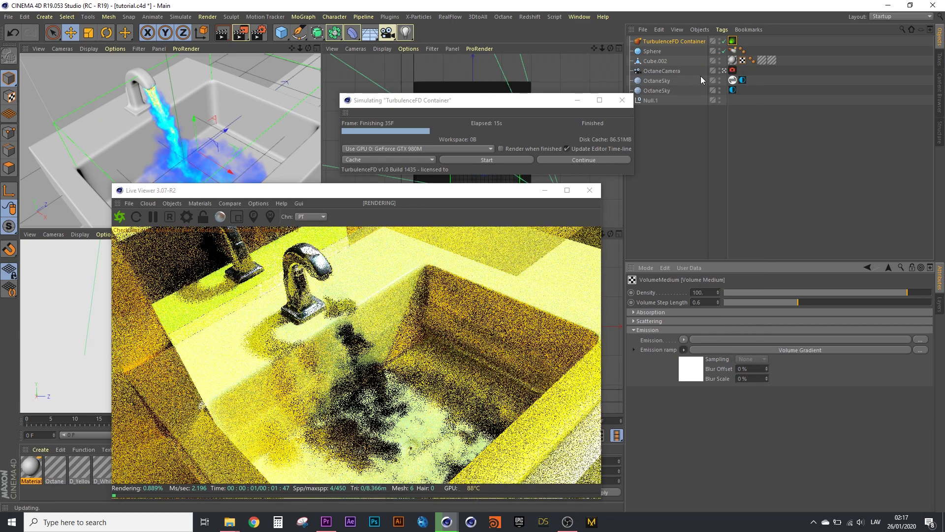
left_click(632, 321)
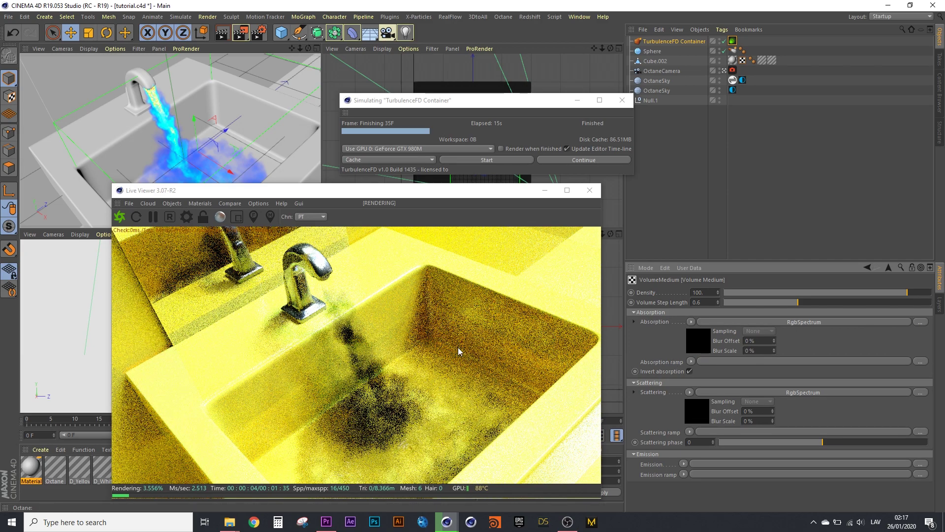
left_click(692, 371)
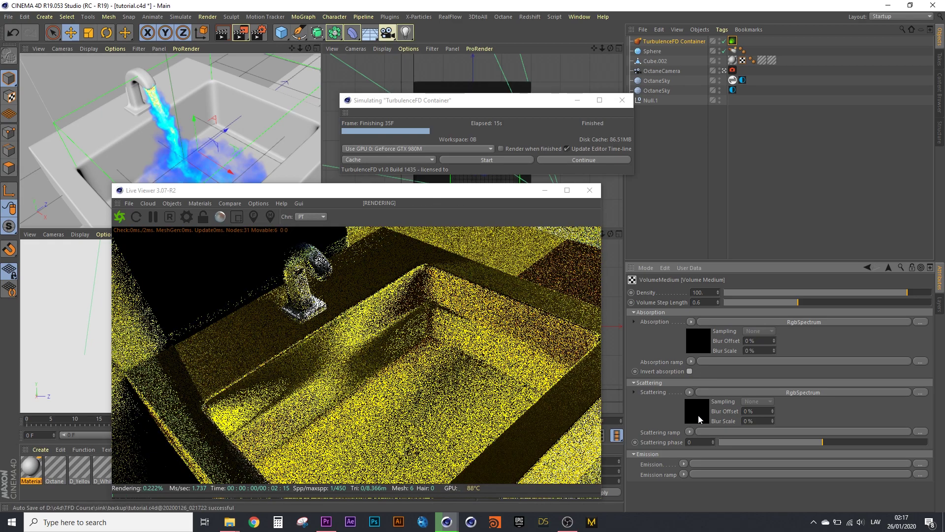
Set the scattering RgbSpectrum colour to pure blue.
left_click(699, 415)
left_click(654, 319)
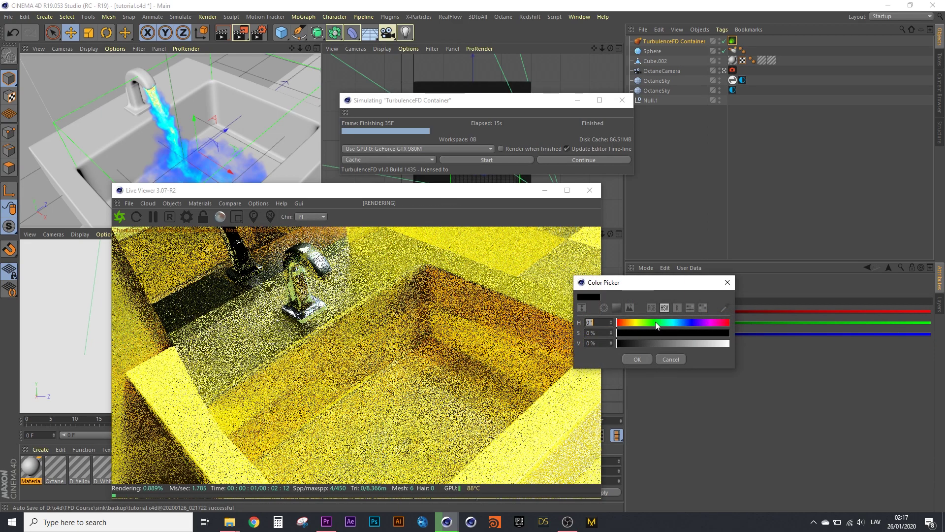
left_click_drag(692, 337, 765, 334)
left_click(727, 342)
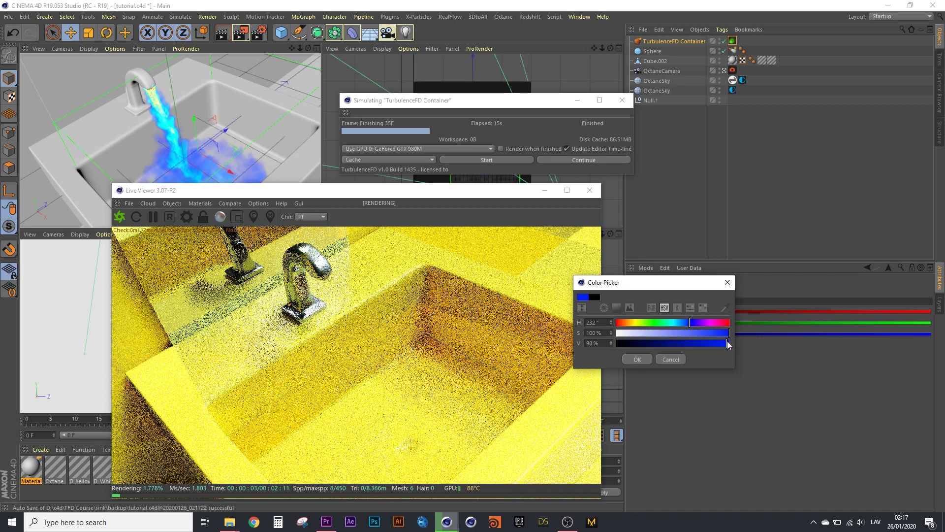
left_click(640, 359)
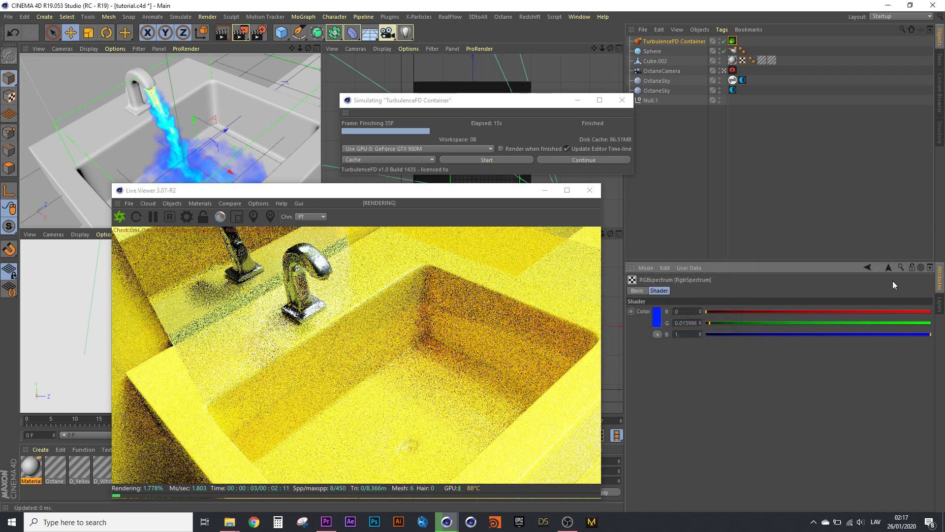
Raise Volume Medium density to about 1240 and set step length to 0.16.
left_click(887, 270)
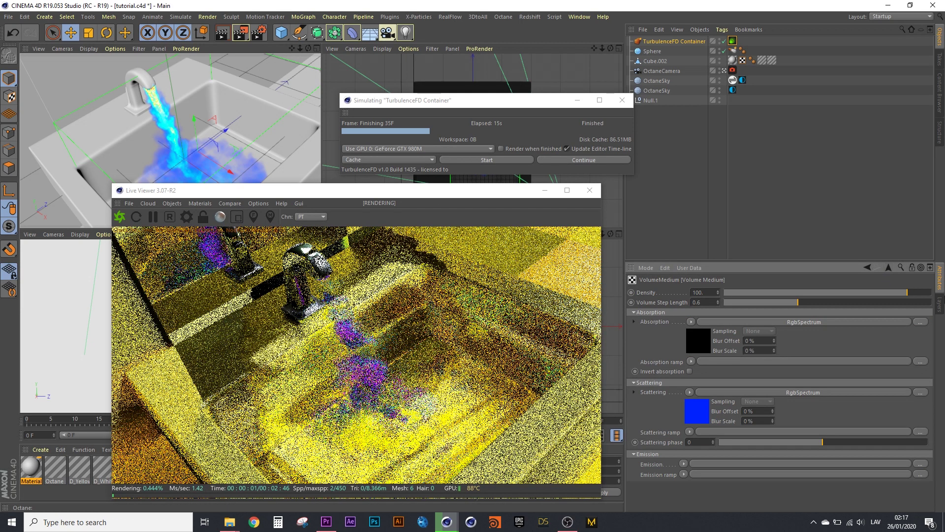
mouse_move(888, 293)
left_mouse_down()
mouse_move(939, 294)
mouse_move(924, 293)
left_mouse_up()
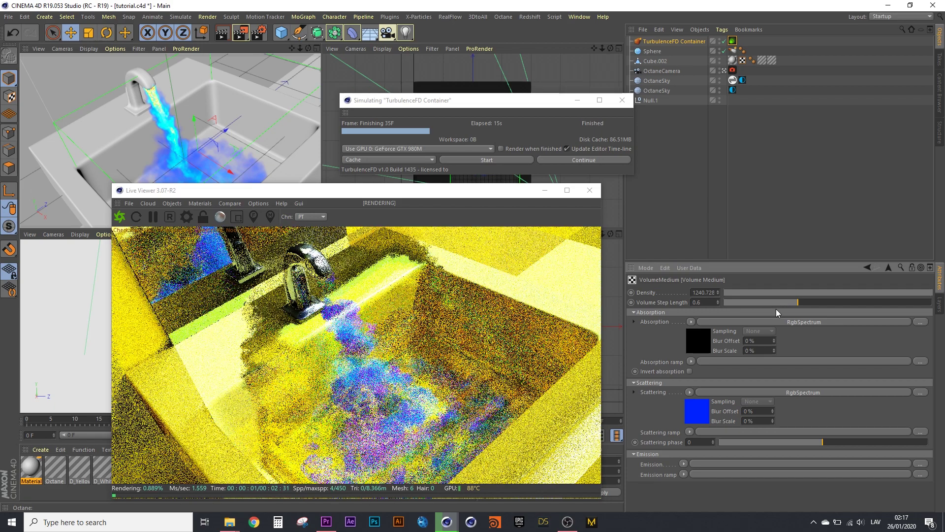
left_click(776, 303)
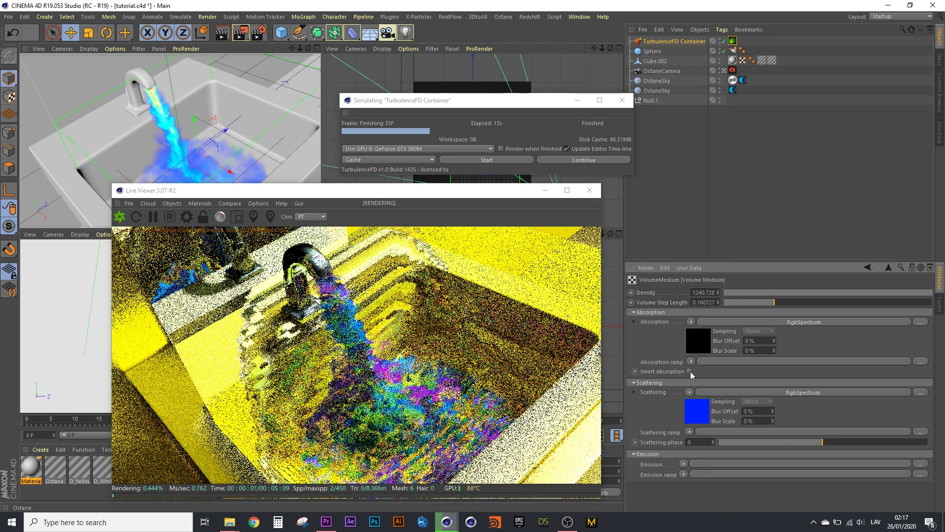
Re-enable inverted absorption and try mid-grey, then white, as the absorption colour.
left_click(690, 372)
left_click(697, 345)
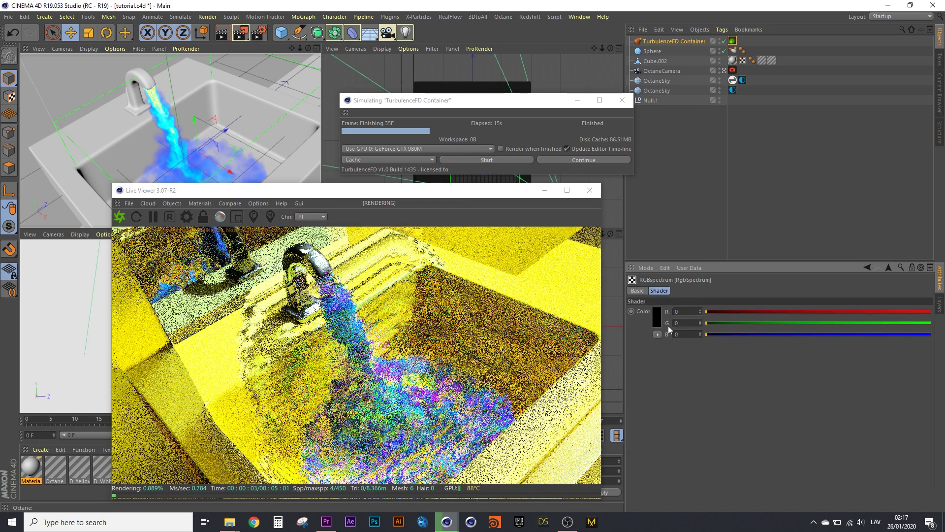
left_click(656, 318)
left_click(697, 338)
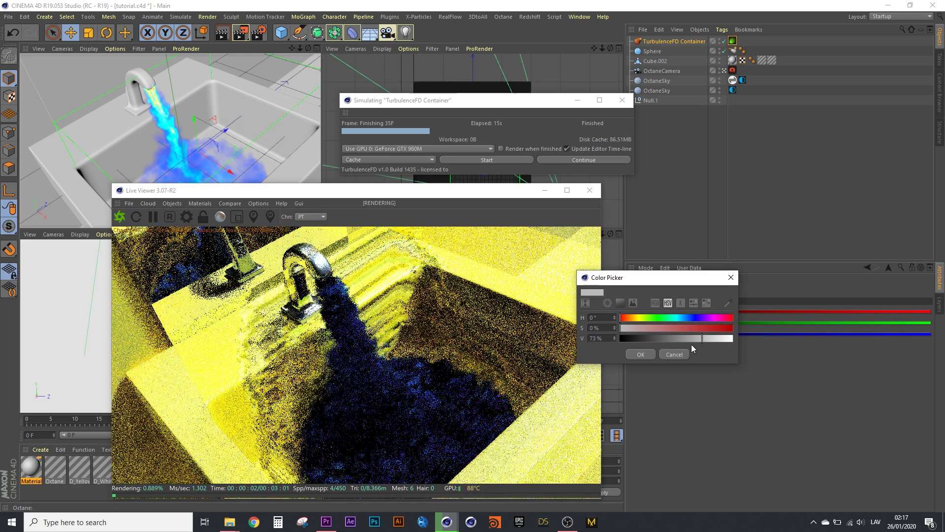
left_click(637, 354)
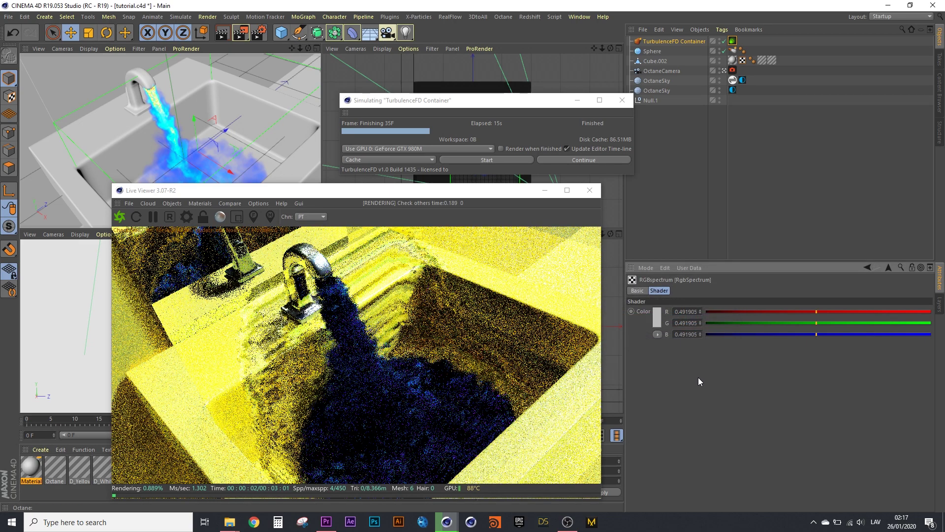
left_click(660, 313)
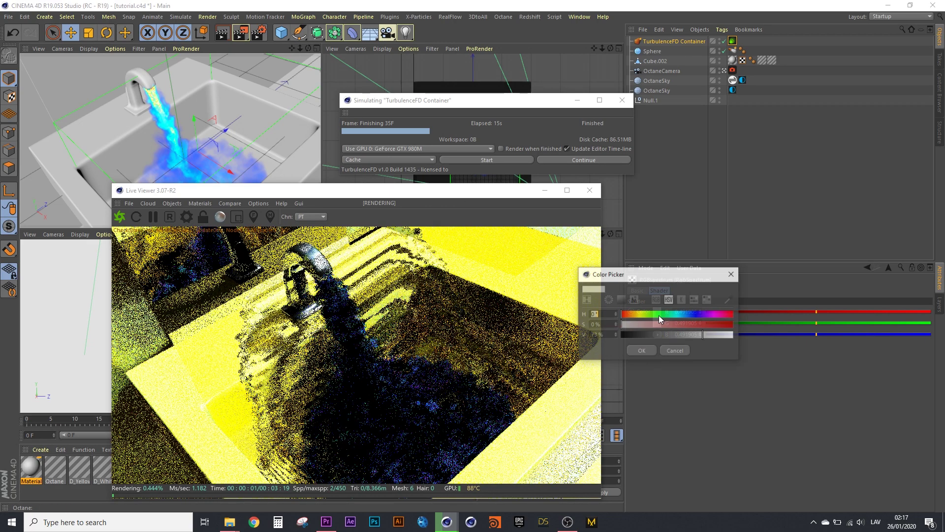
left_click_drag(710, 338, 733, 335)
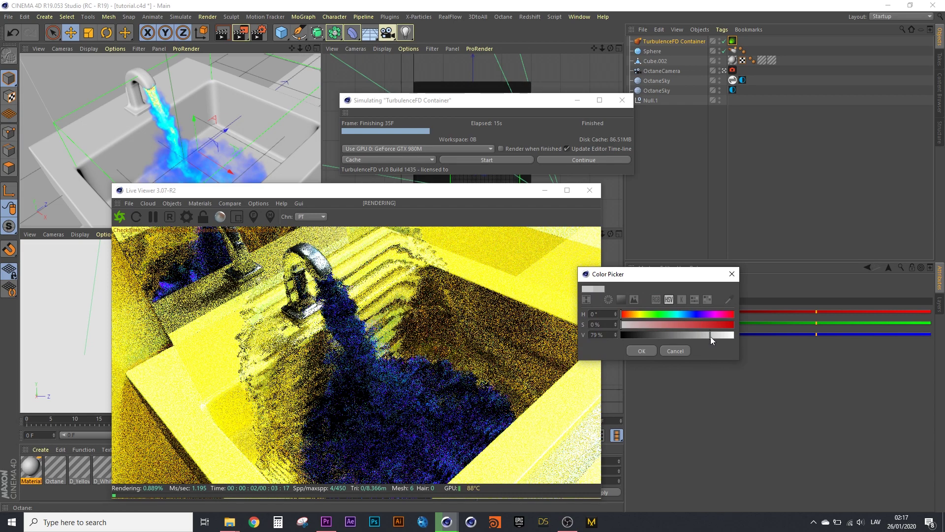
left_click(648, 352)
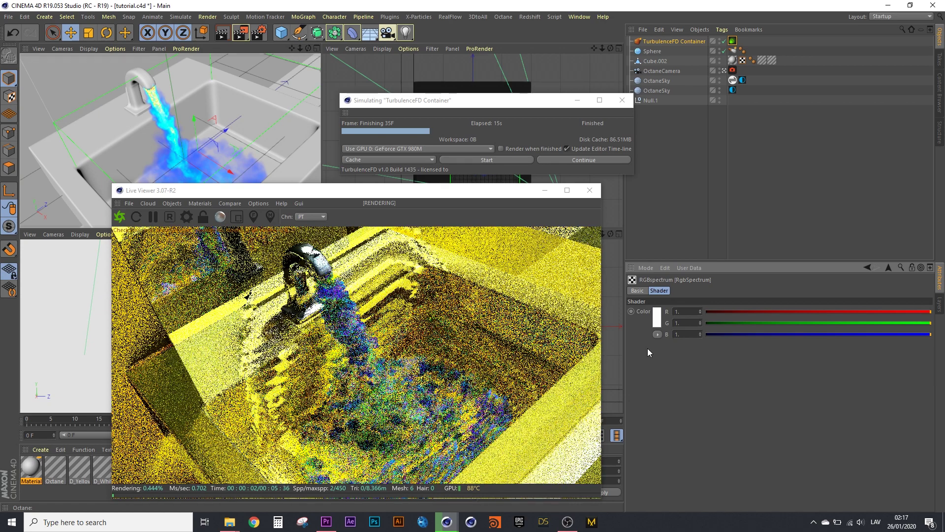
Limit the Live Viewer render region to the faucet stream and set absorption back to mid-grey.
left_click(238, 216)
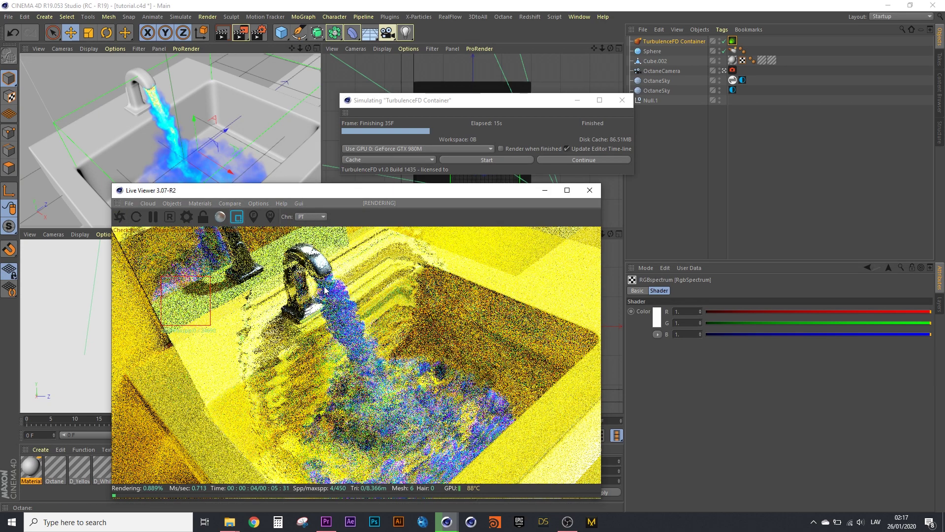
mouse_move(295, 278)
left_mouse_down()
mouse_move(385, 348)
mouse_move(403, 378)
left_mouse_up()
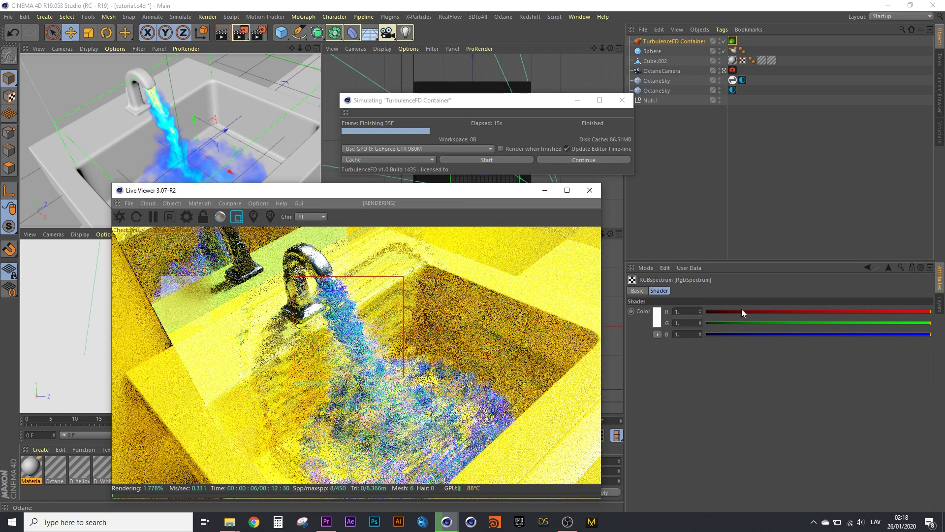
left_click(659, 322)
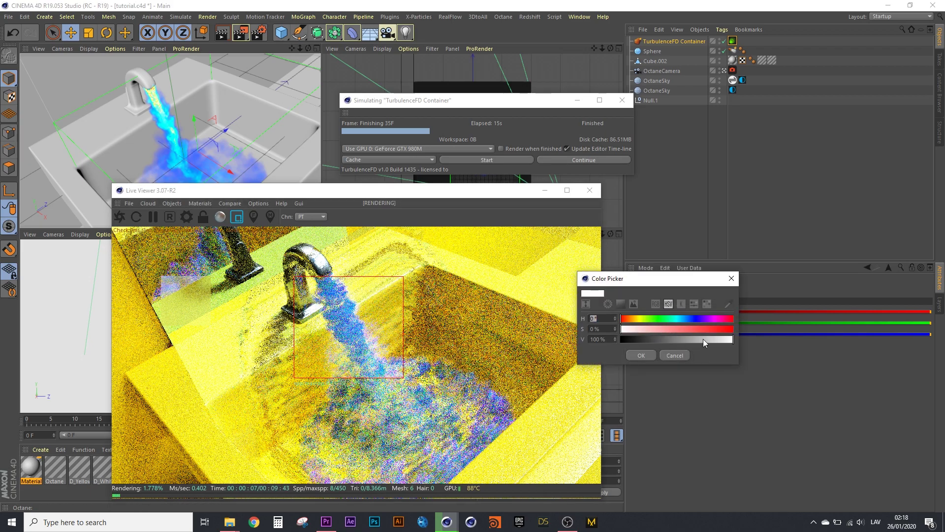
left_click(702, 337)
left_click(650, 356)
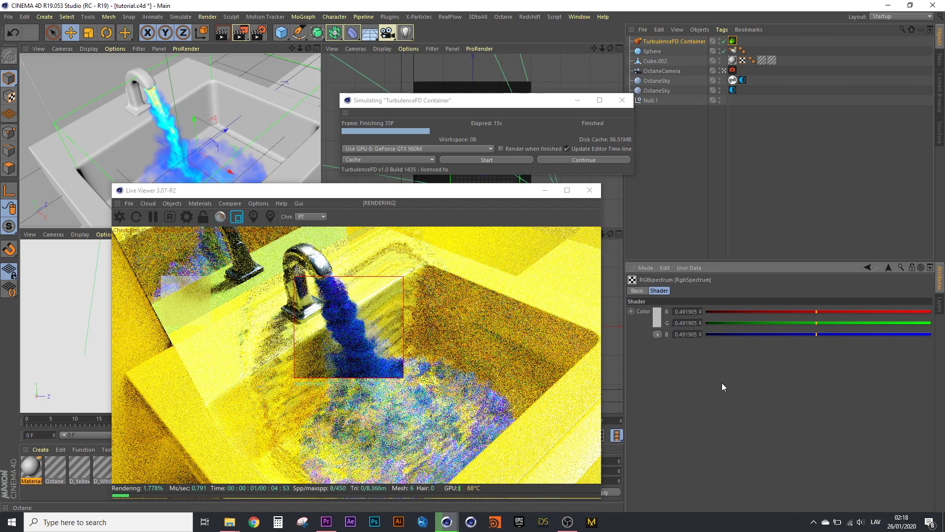
Lighten the scattering blue to 63% saturation.
left_click(890, 269)
left_click(695, 422)
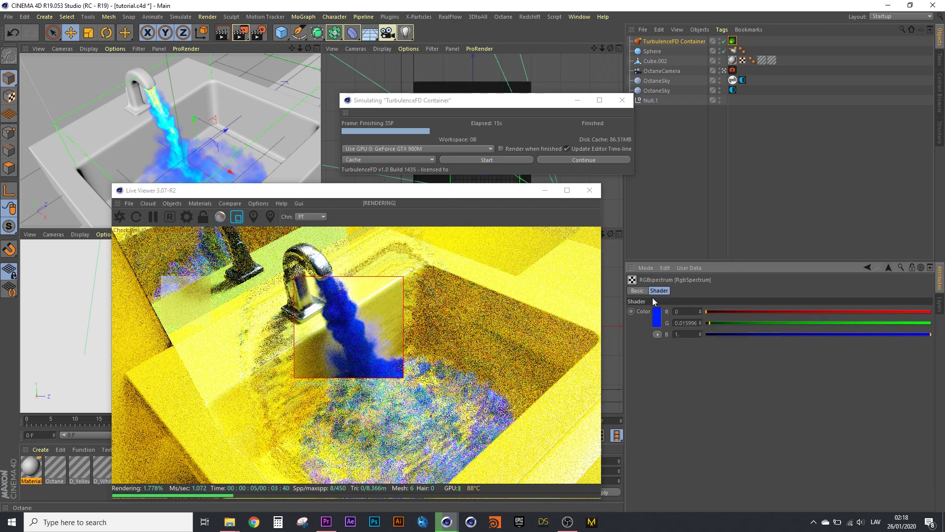
left_click(656, 319)
left_click_drag(699, 325, 688, 325)
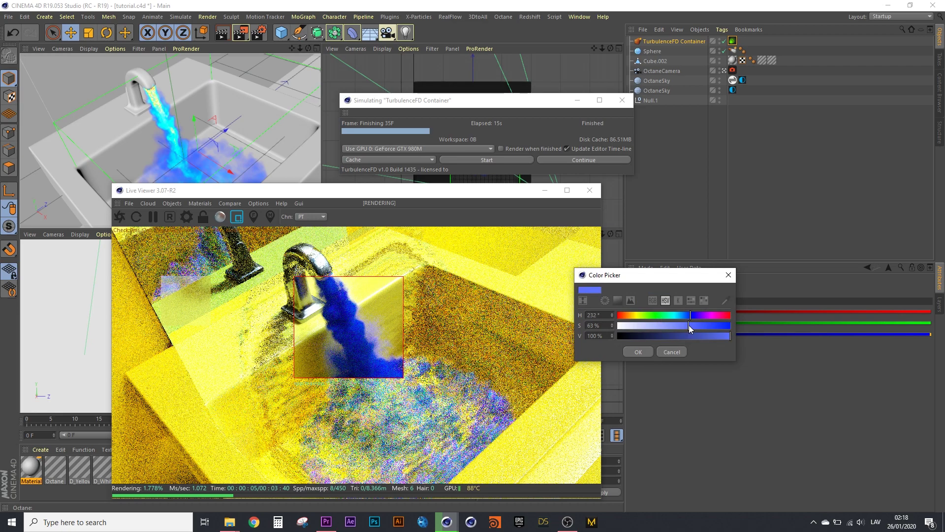
left_click(637, 353)
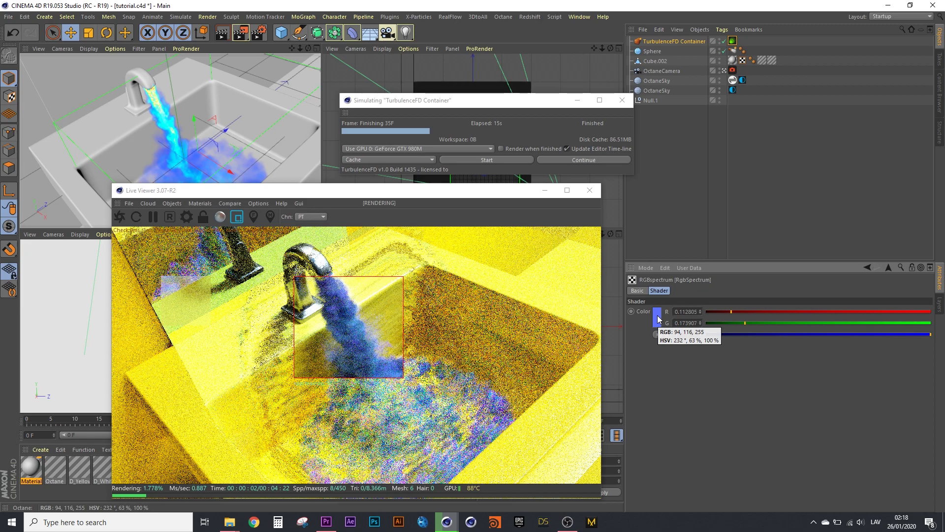
left_click(890, 267)
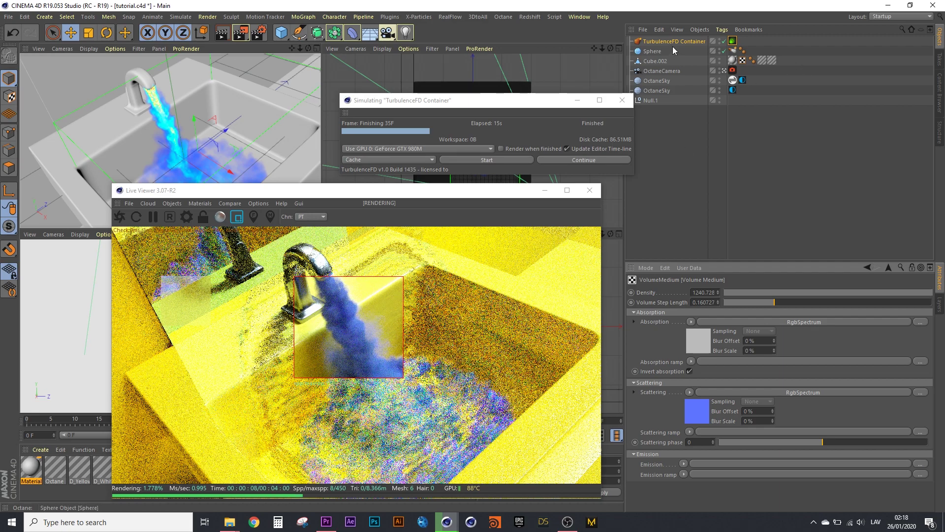
Try voxel sizes of 0.1 cm and 0.8 cm on the TurbulenceFD Container.
left_click(868, 267)
left_click(751, 290)
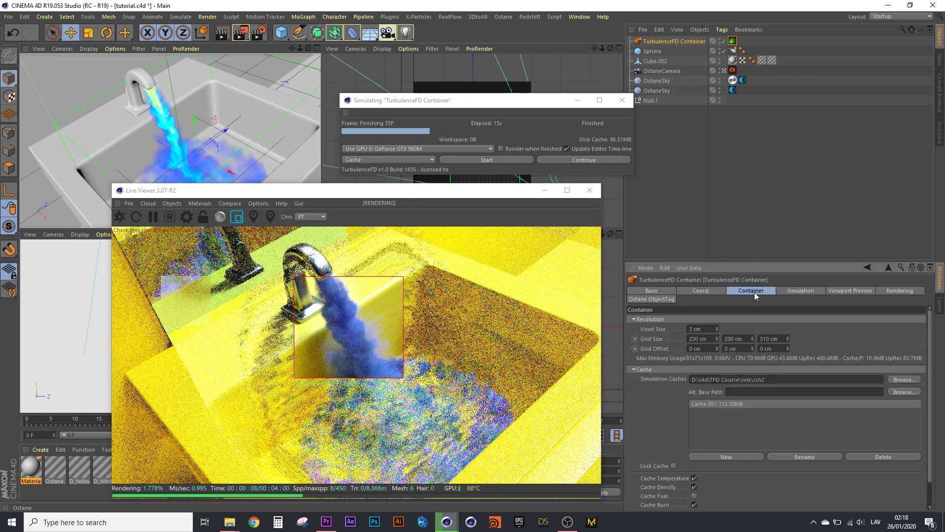
left_click(703, 328)
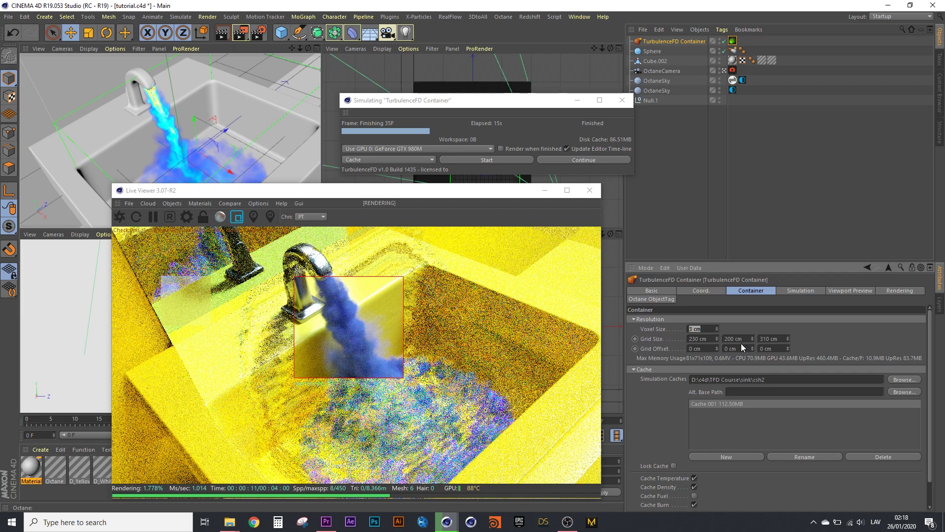
key("BackSpace")
type("0.1")
key("Return")
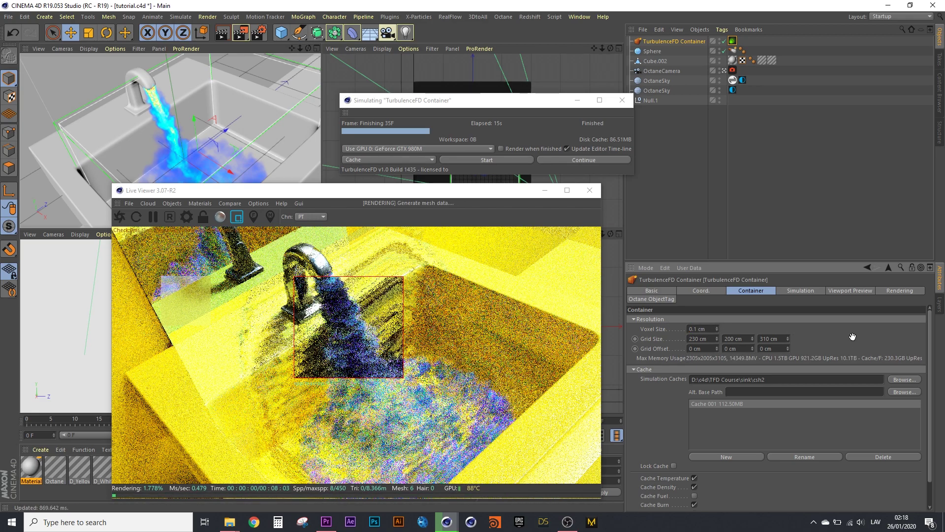
left_click(699, 329)
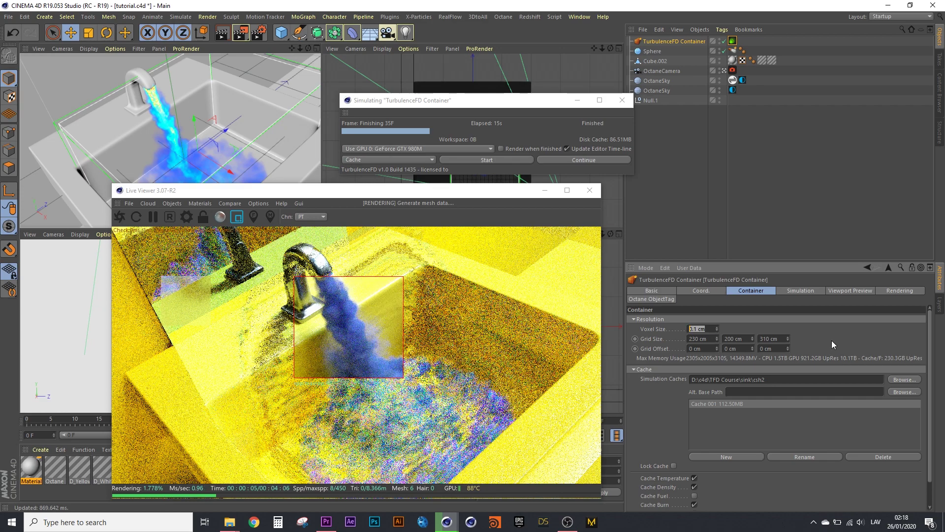
type("4")
key("Return")
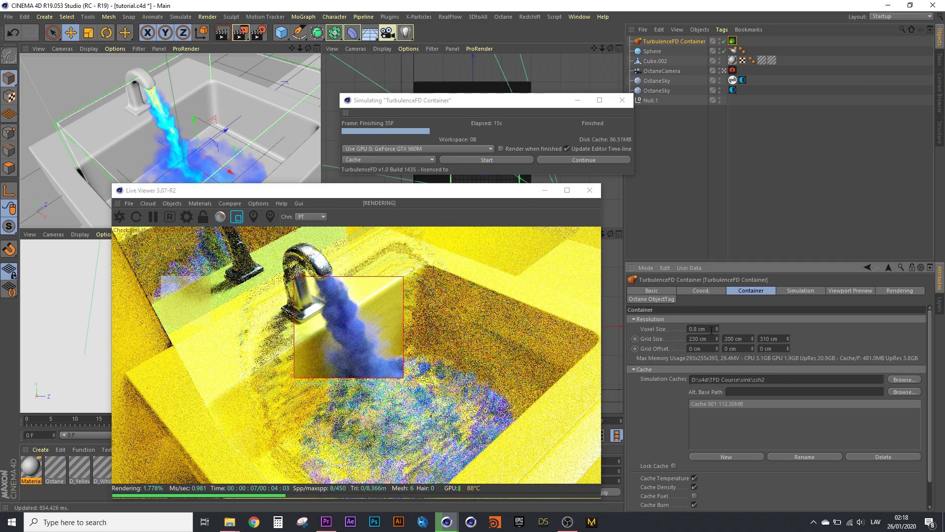
Settle the voxel size at 1 cm and move the render region onto the sink basin.
left_click(711, 329)
type("1")
key("Return")
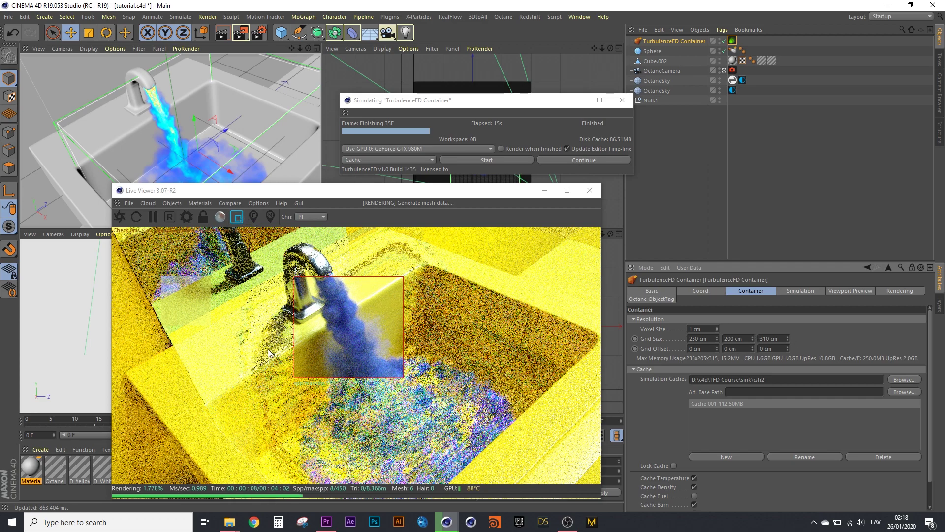
left_click_drag(269, 349, 539, 476)
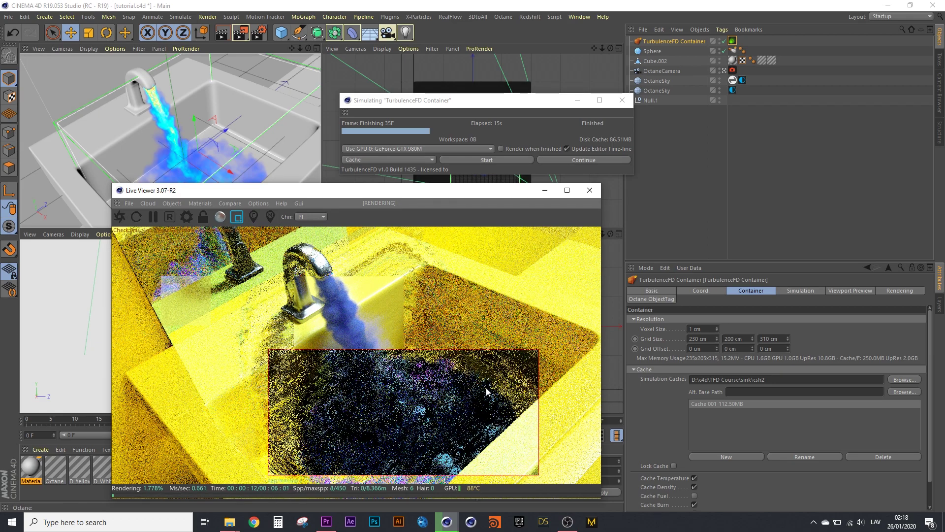